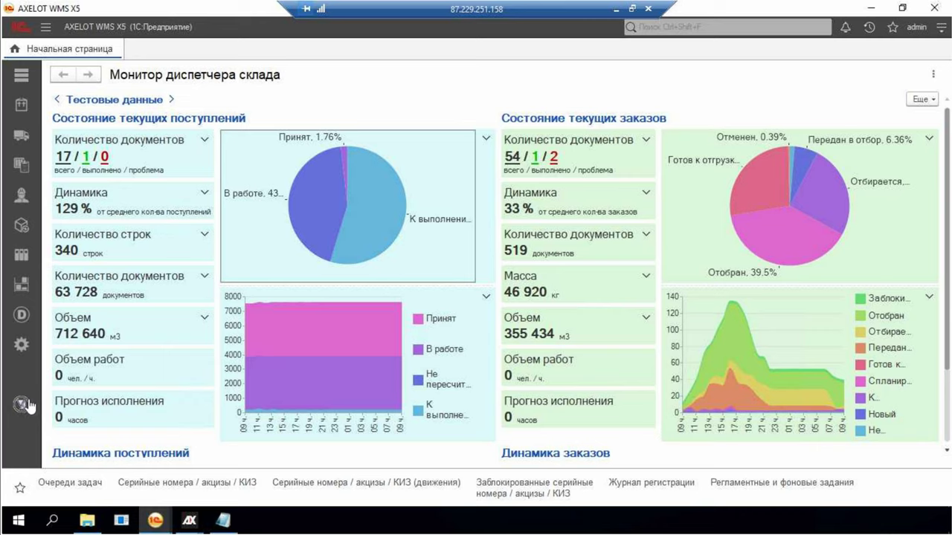
Open Ожидаемые поступления and filter the list to counterparty Тест 1
{"action": "left_click", "coordinate": [21, 112]}
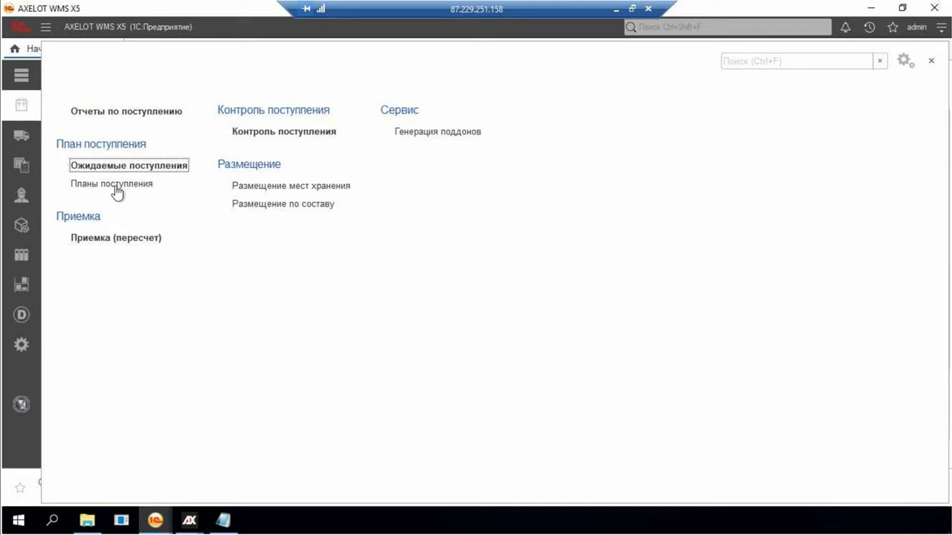
{"action": "left_click", "coordinate": [22, 139]}
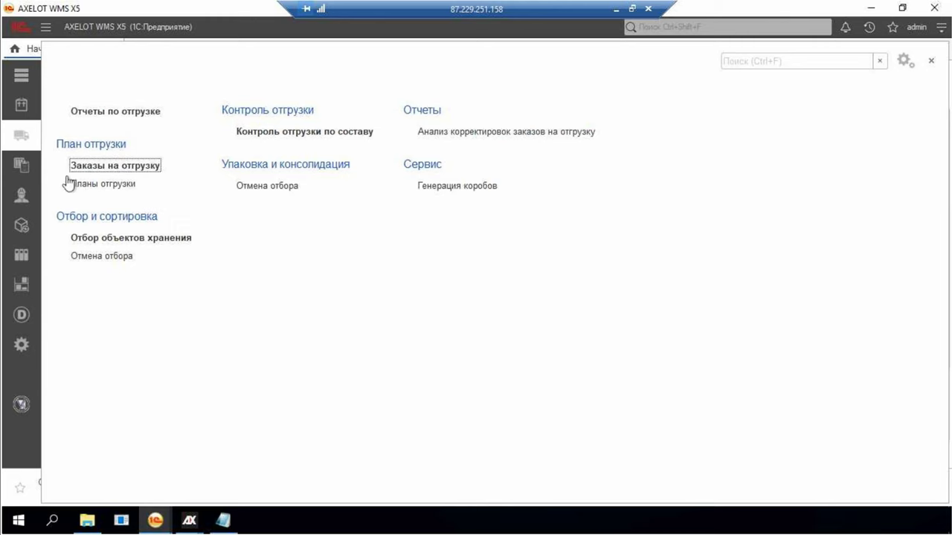
{"action": "left_click", "coordinate": [27, 117]}
{"action": "left_click", "coordinate": [98, 164]}
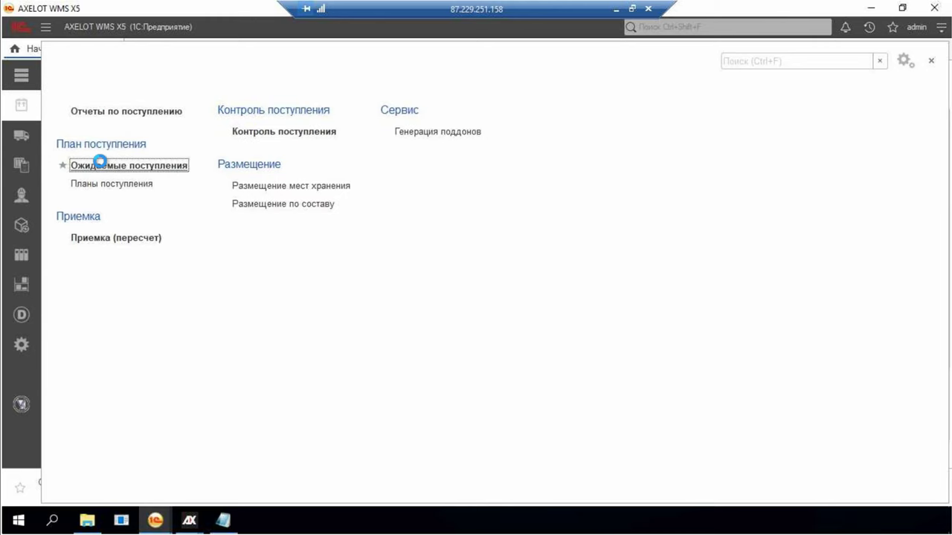
{"action": "right_click", "coordinate": [648, 426]}
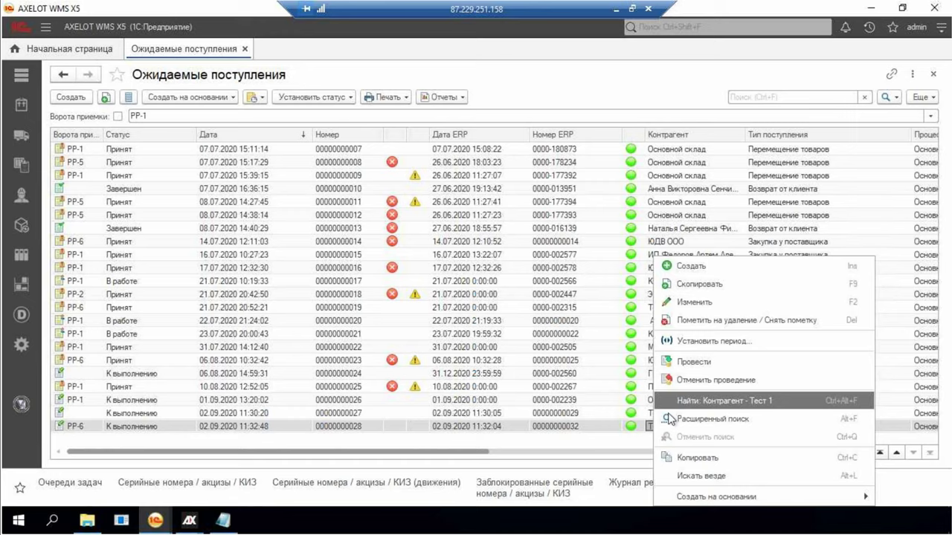
{"action": "left_click", "coordinate": [674, 400]}
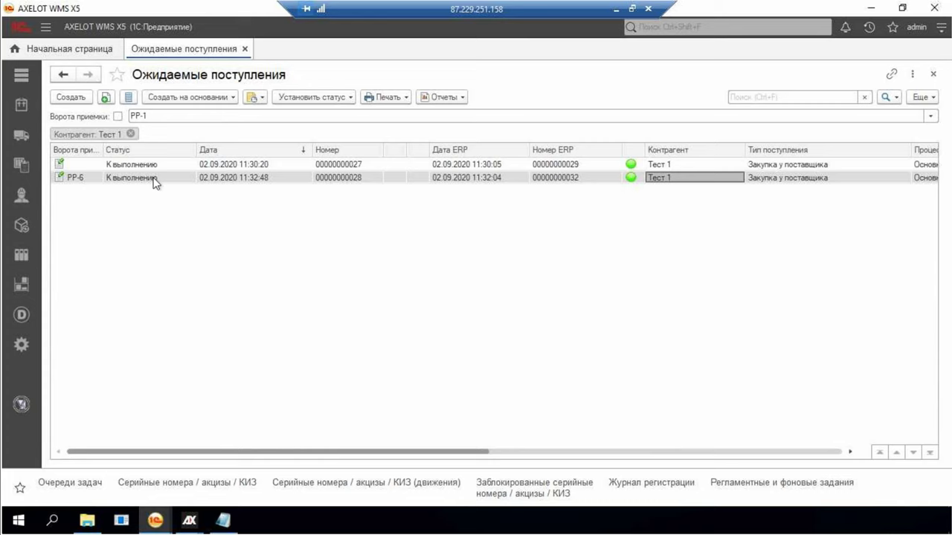
{"action": "double_click", "coordinate": [143, 181]}
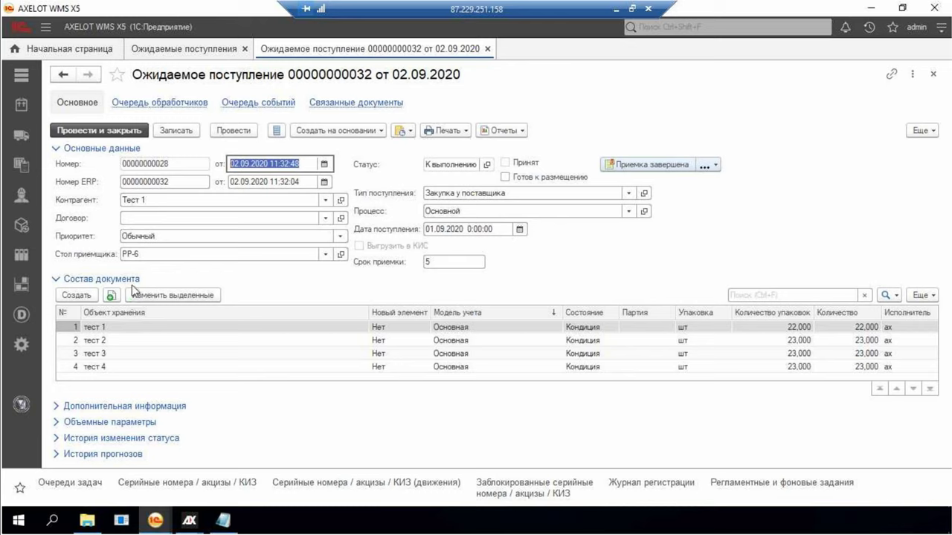
{"action": "left_click", "coordinate": [149, 235]}
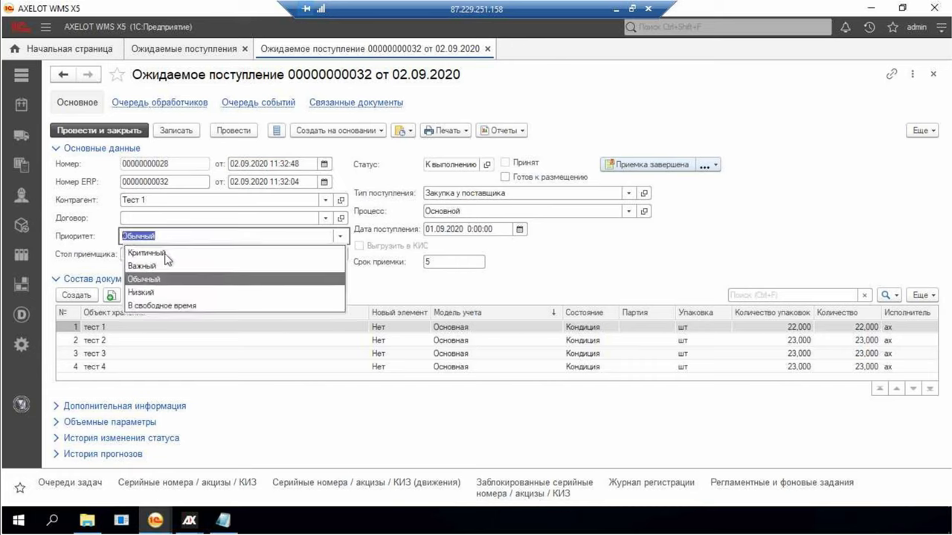
{"action": "left_click", "coordinate": [394, 287]}
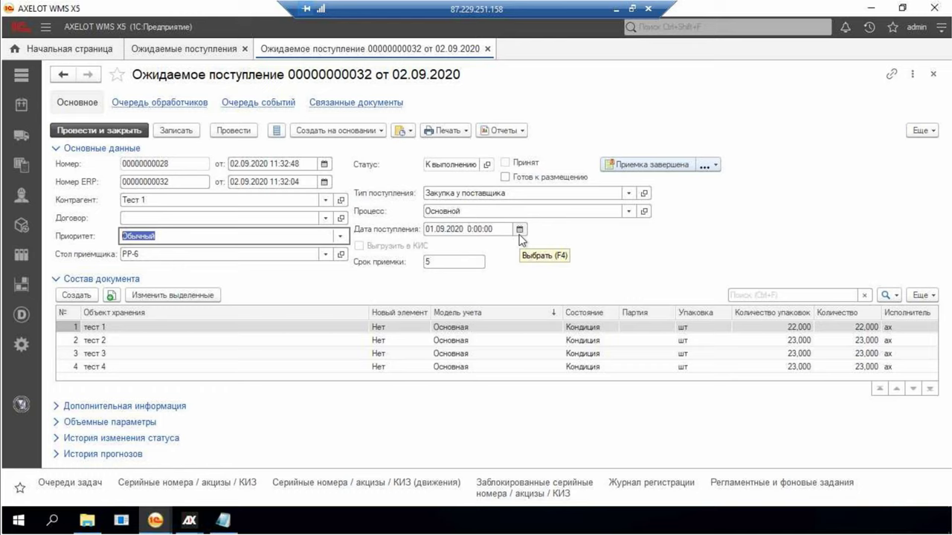
Review the receipt's item lines тест 1 through тест 4
{"action": "left_click", "coordinate": [136, 331]}
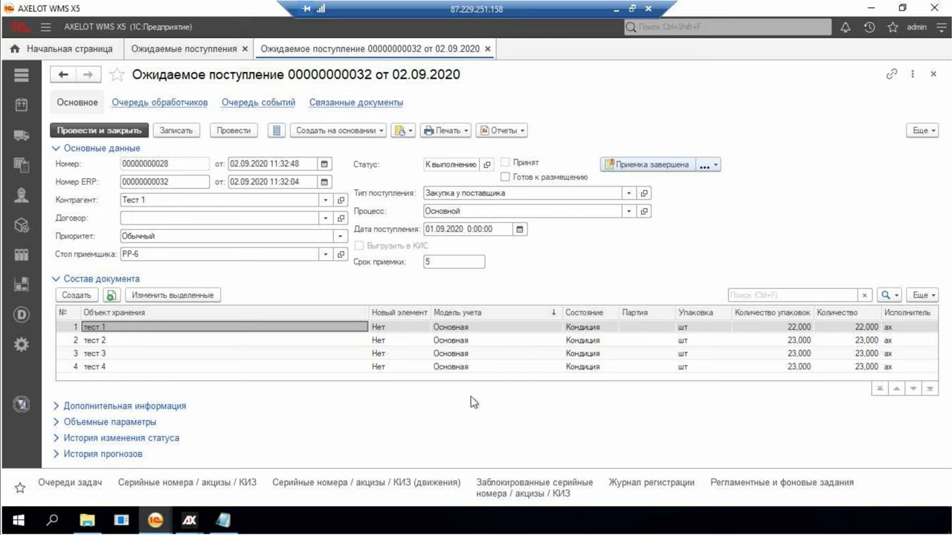
{"action": "left_click", "coordinate": [489, 367]}
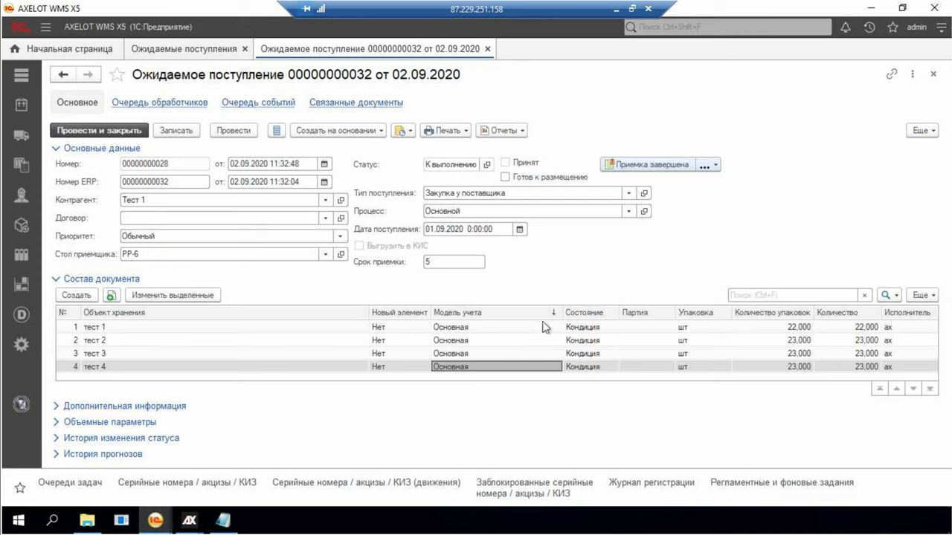
{"action": "left_click", "coordinate": [191, 520]}
Log in to the MC 2.0 mobile client with the user's login and password
{"action": "left_click", "coordinate": [95, 458]}
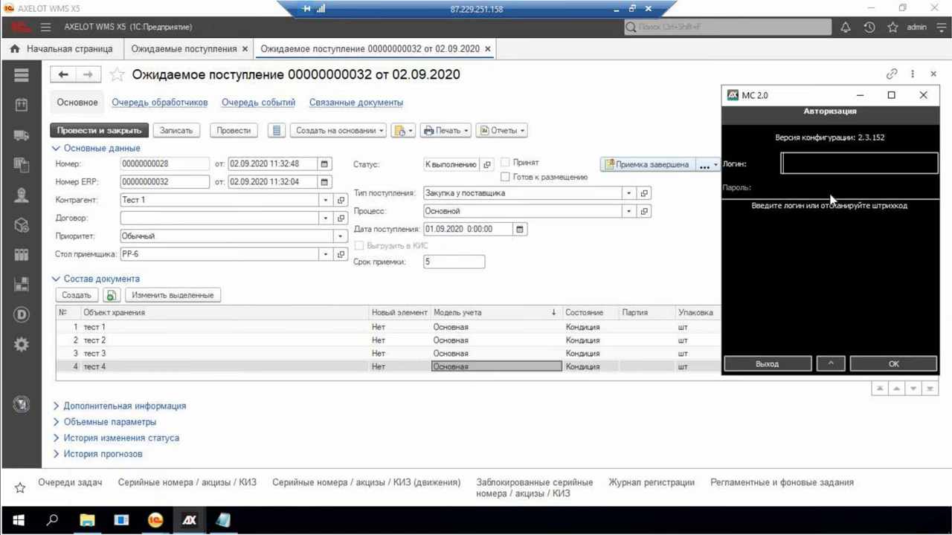
{"action": "key", "text": "Return"}
{"action": "key", "text": "Return"}
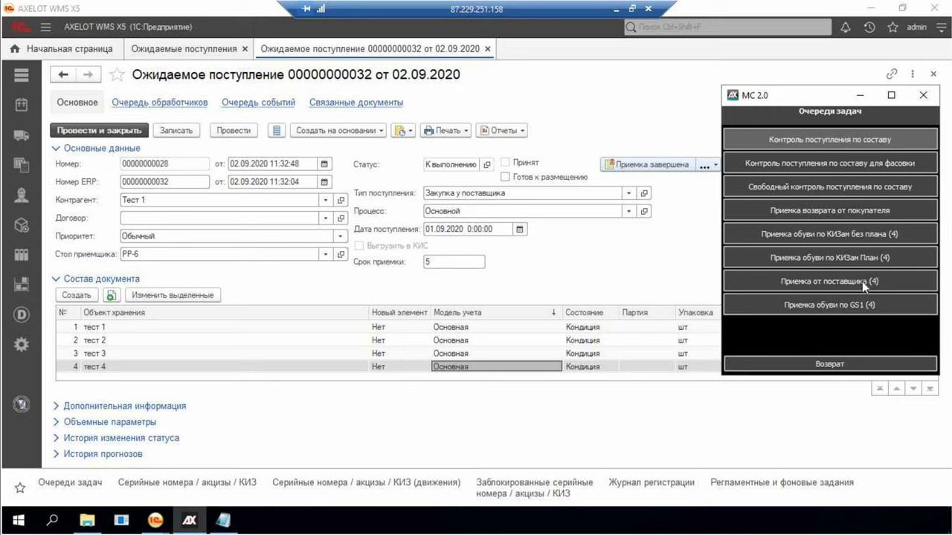
{"action": "left_click", "coordinate": [864, 283]}
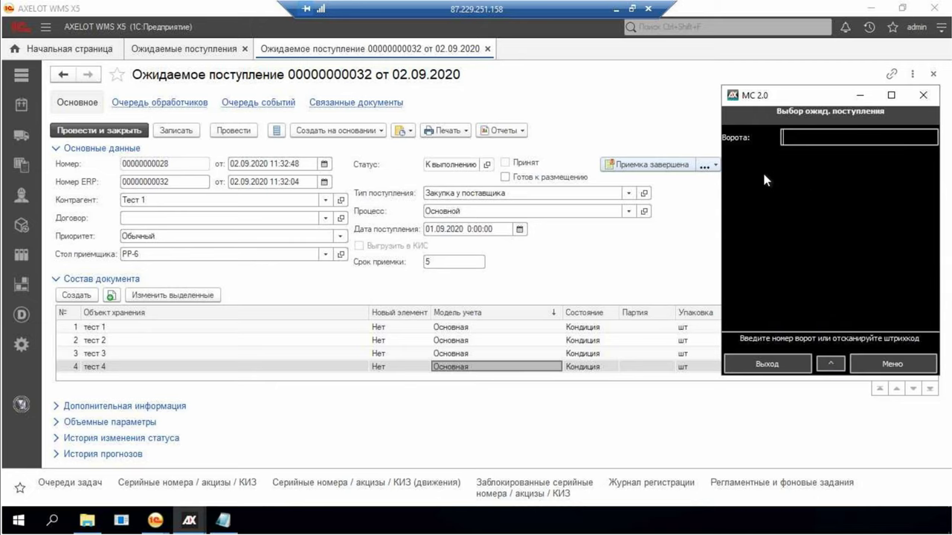
{"action": "type", "text": "рр6"}
{"action": "key", "text": "Return"}
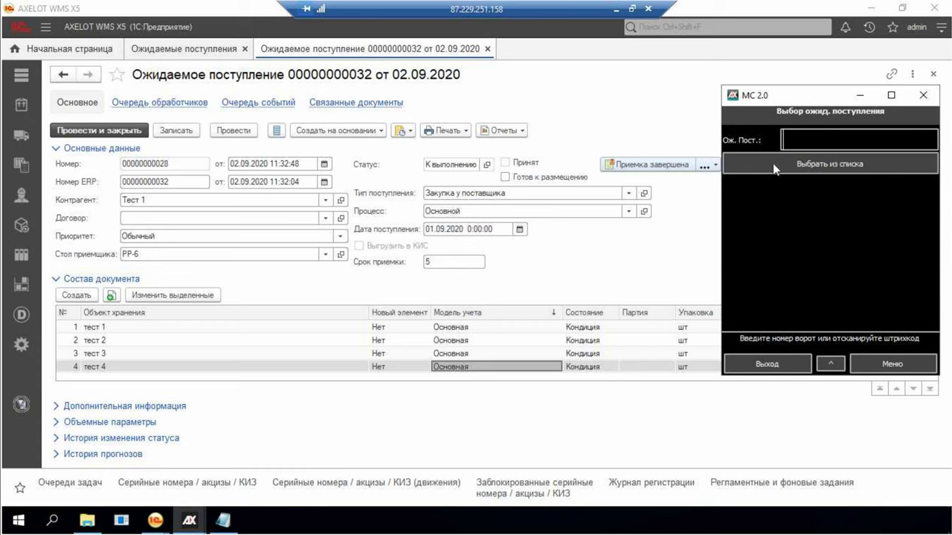
{"action": "left_click", "coordinate": [772, 163]}
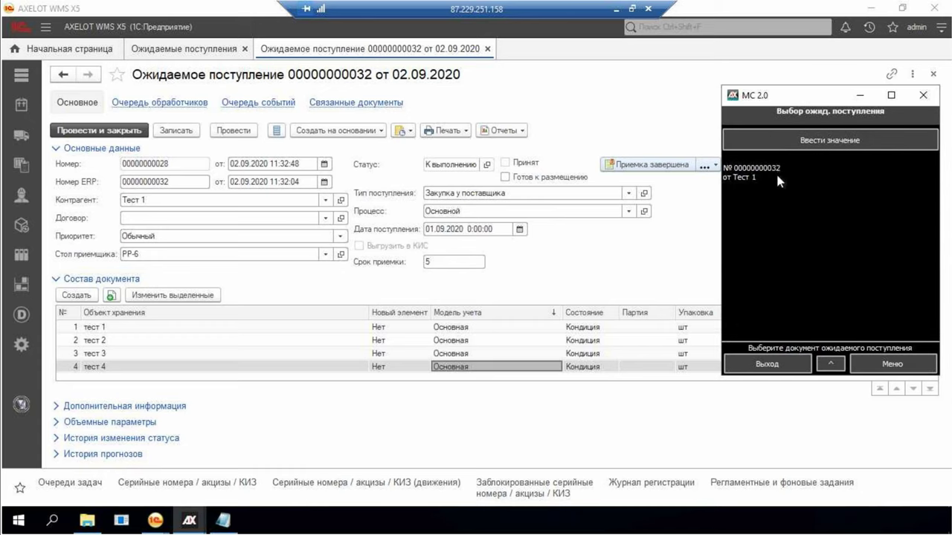
{"action": "left_click", "coordinate": [777, 176]}
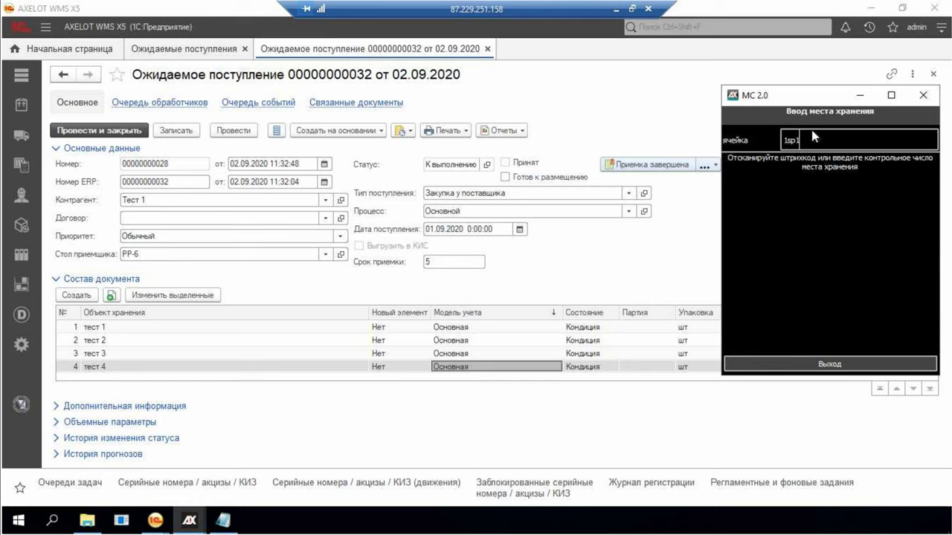
{"action": "key", "text": "Return"}
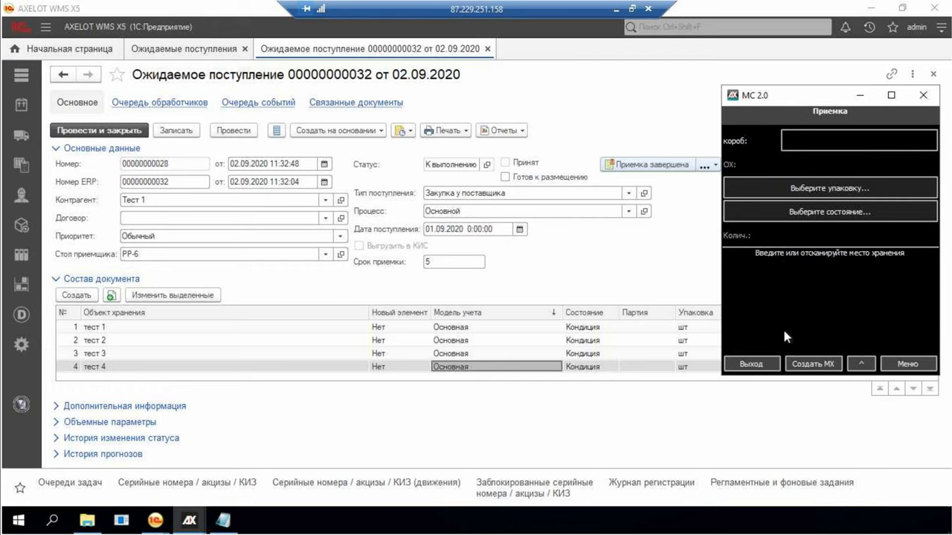
Create a Гробики box and receive 1 unit of item 2222222 in Кондиция condition
{"action": "left_click", "coordinate": [806, 363]}
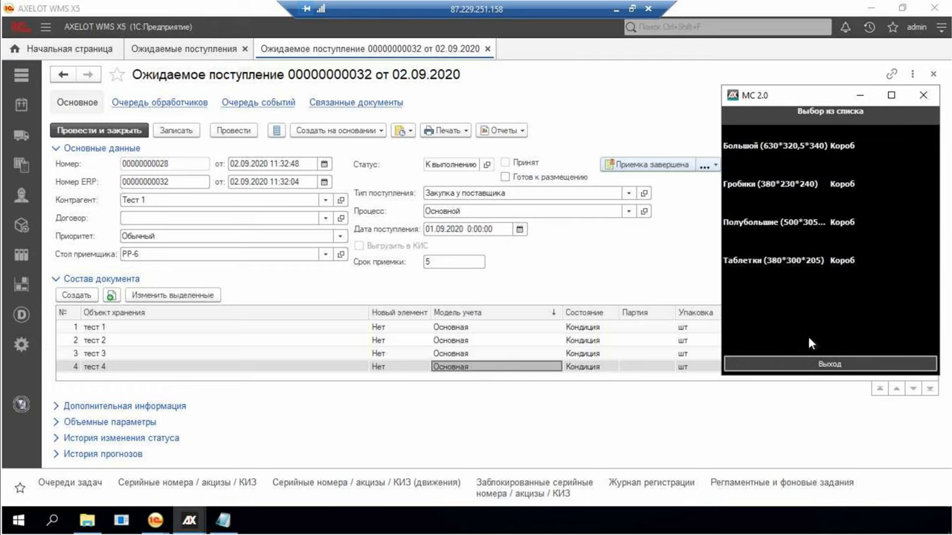
{"action": "left_click", "coordinate": [772, 180]}
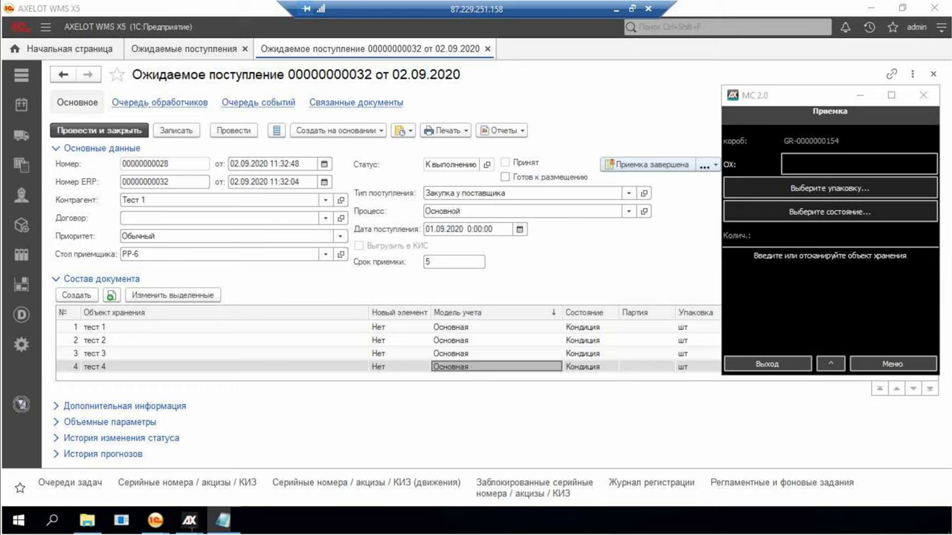
{"action": "left_click", "coordinate": [190, 520]}
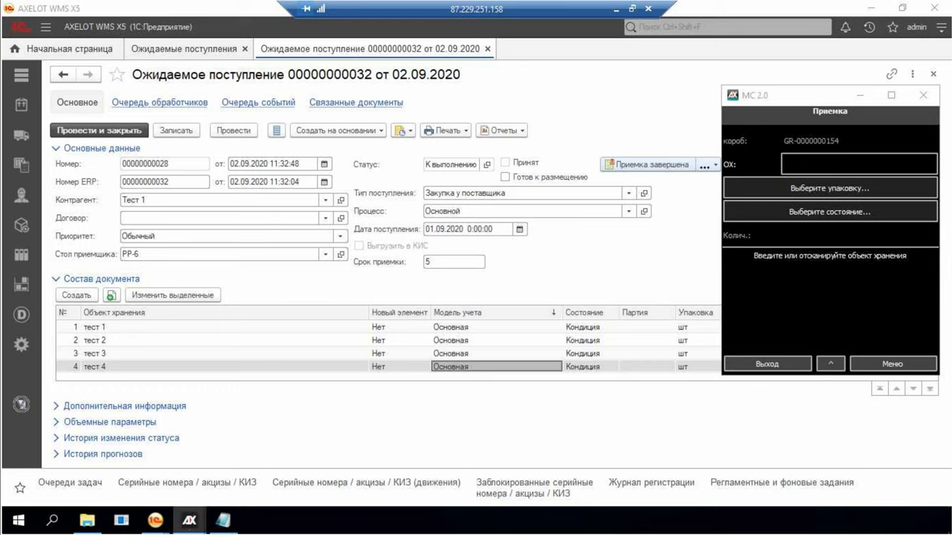
{"action": "type", "text": "2222222"}
{"action": "key", "text": "Return"}
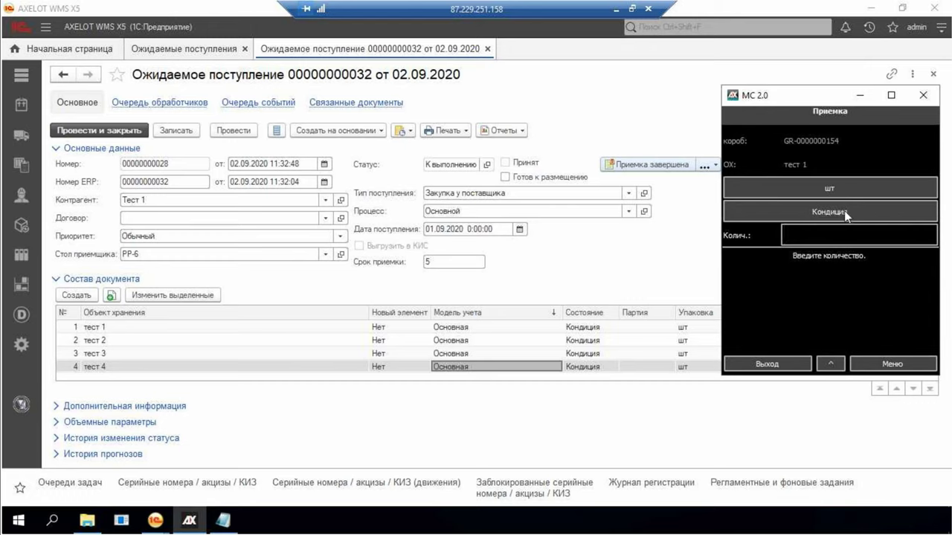
{"action": "left_click", "coordinate": [844, 211]}
{"action": "left_click", "coordinate": [764, 194]}
{"action": "type", "text": "1"}
{"action": "key", "text": "Return"}
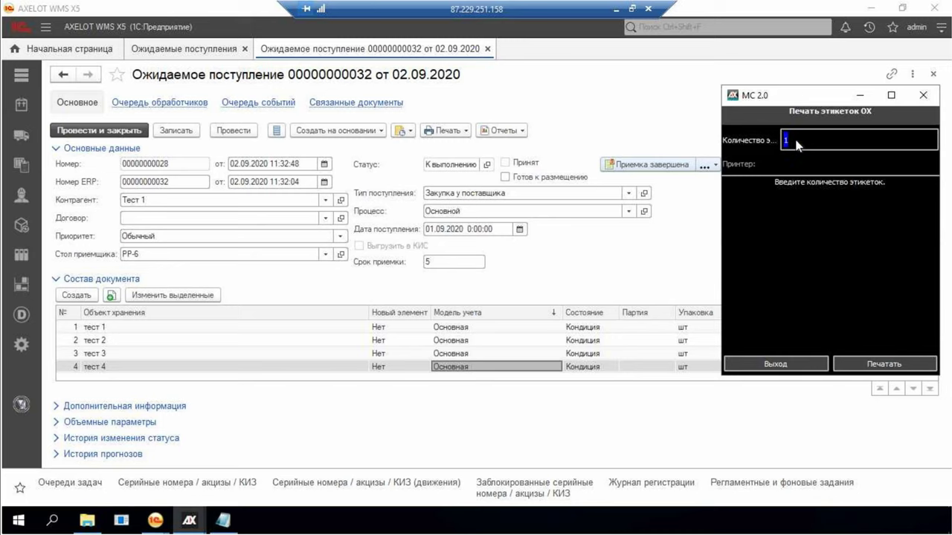
{"action": "left_click", "coordinate": [804, 365]}
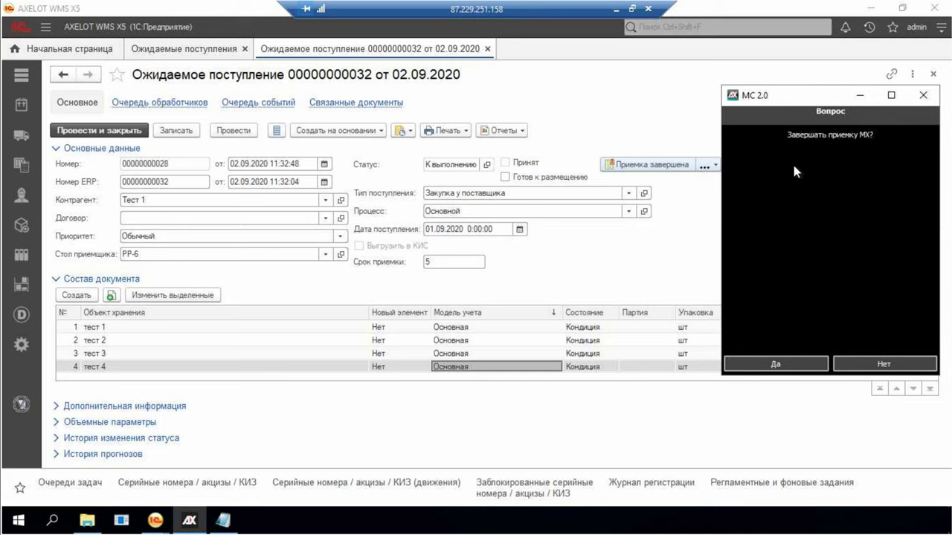
{"action": "left_click", "coordinate": [770, 364]}
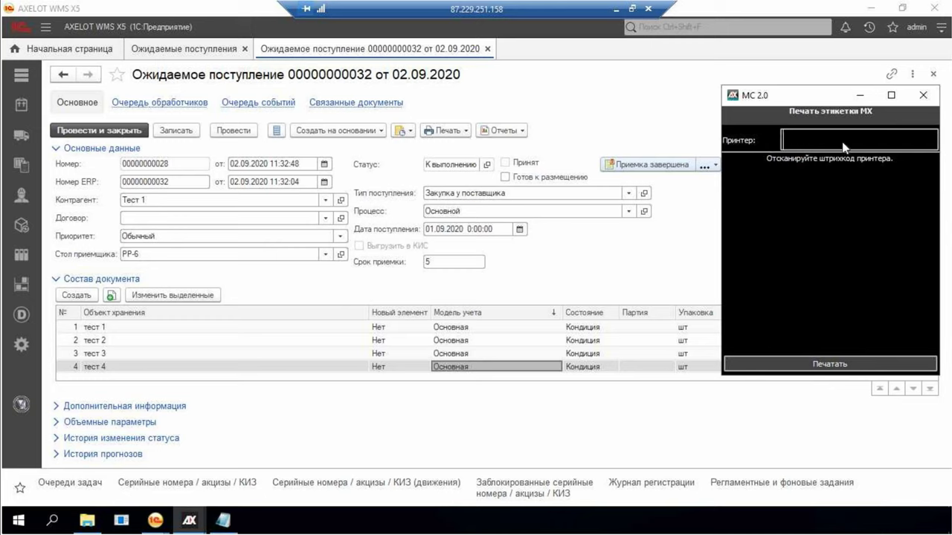
{"action": "type", "text": "12"}
{"action": "key", "text": "Return"}
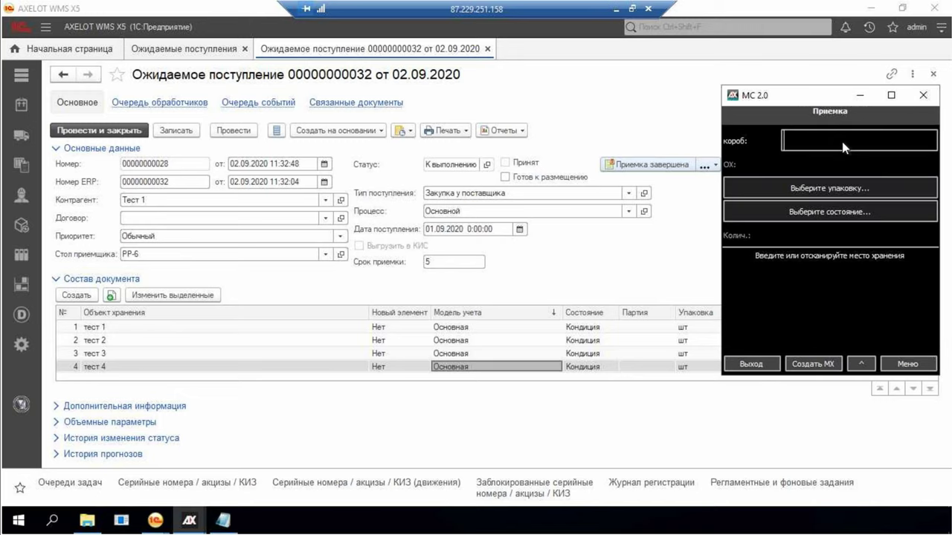
{"action": "left_click", "coordinate": [156, 520]}
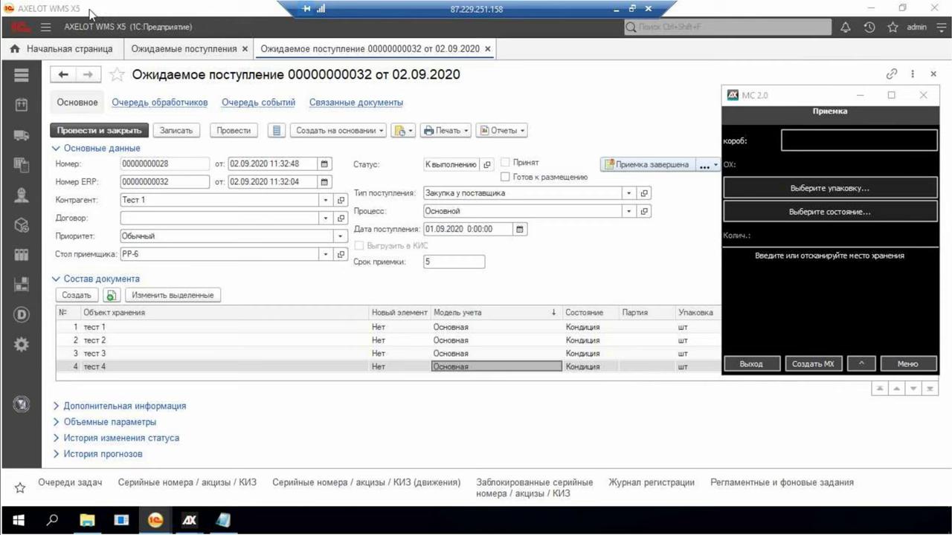
{"action": "left_click", "coordinate": [617, 10]}
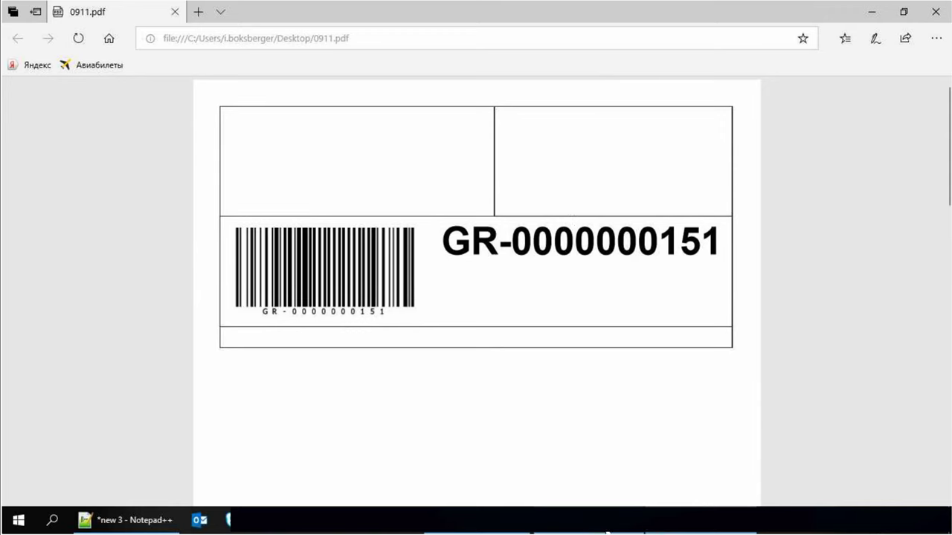
{"action": "left_click", "coordinate": [494, 532]}
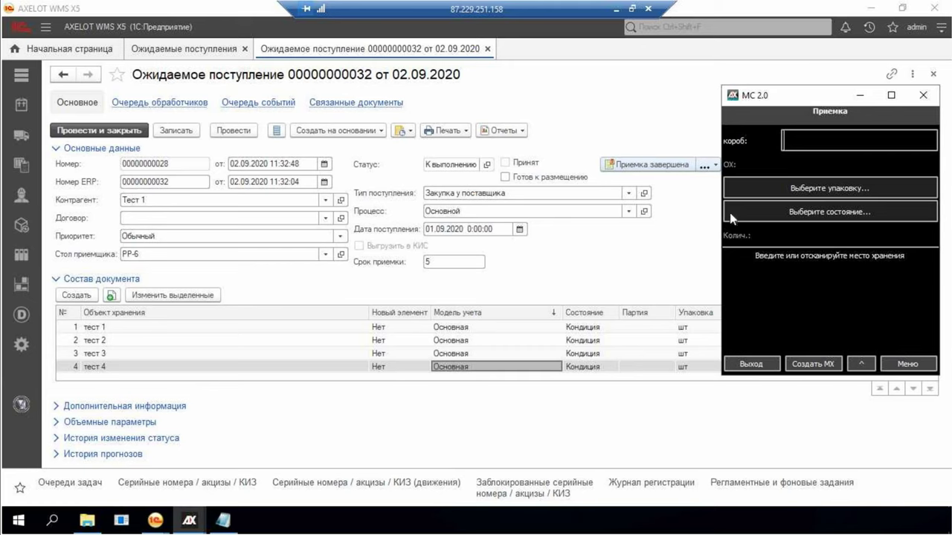
Create a Большой box and receive 23 of тест 2 into it
{"action": "left_click", "coordinate": [812, 364]}
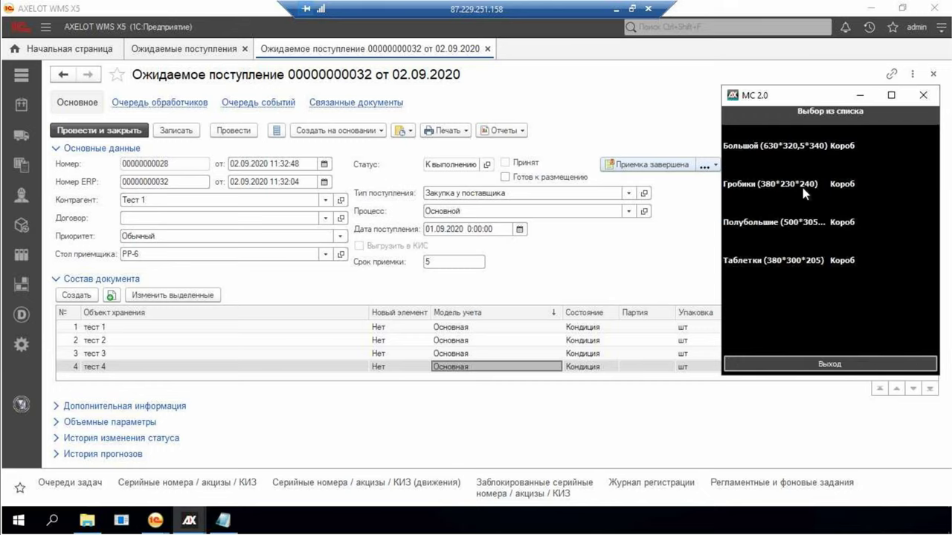
{"action": "left_click", "coordinate": [778, 146]}
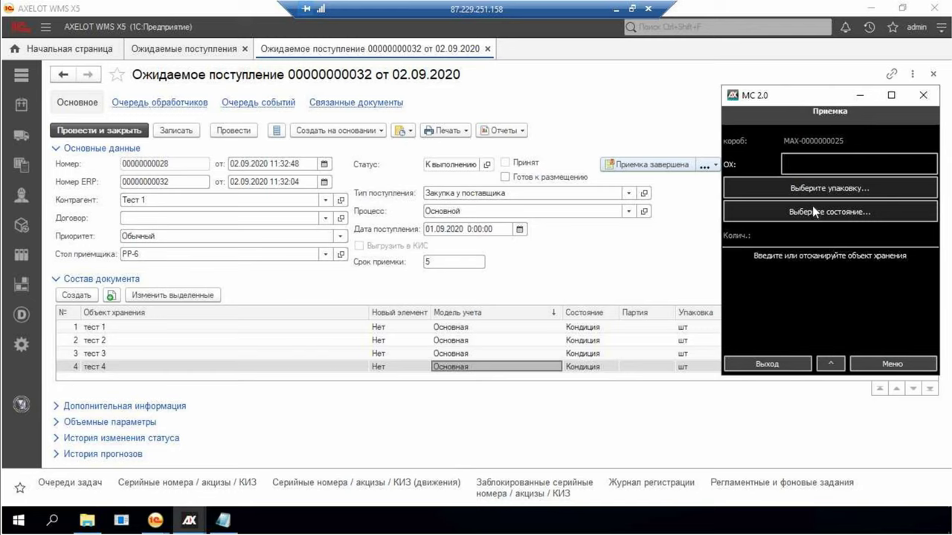
{"action": "left_click", "coordinate": [827, 165]}
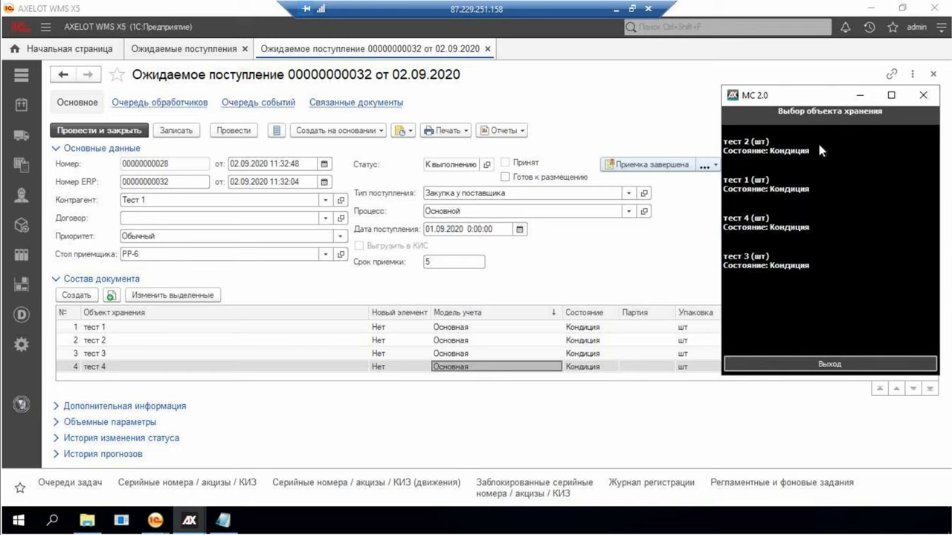
{"action": "left_click", "coordinate": [779, 151]}
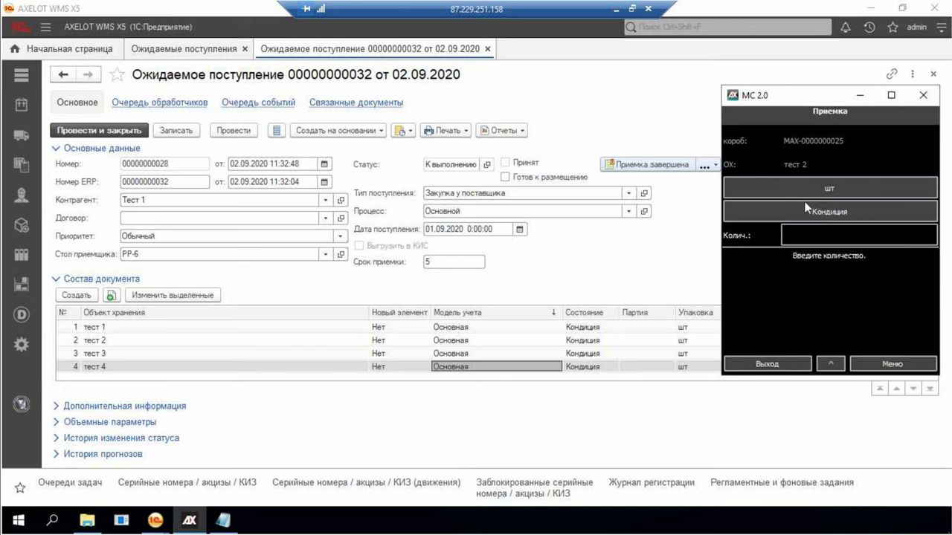
{"action": "key", "text": "Return"}
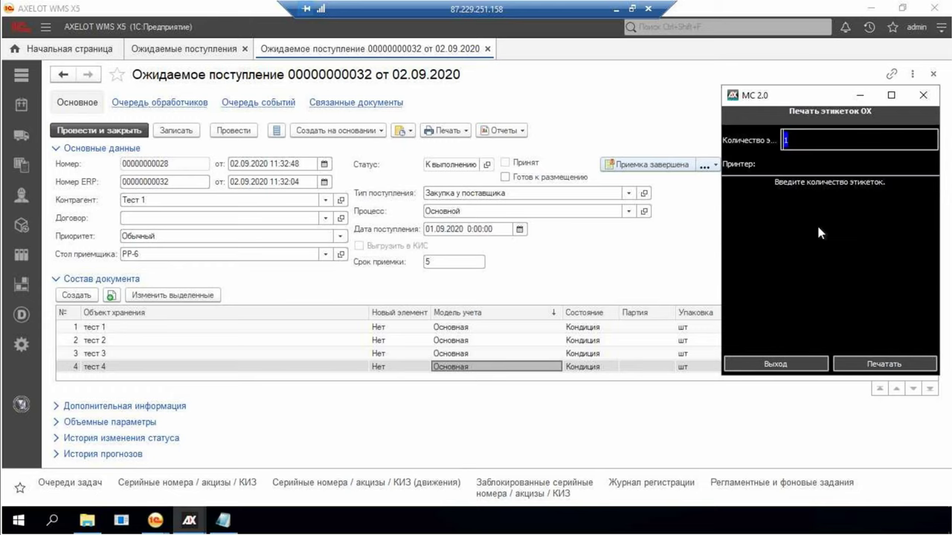
{"action": "key", "text": "Escape"}
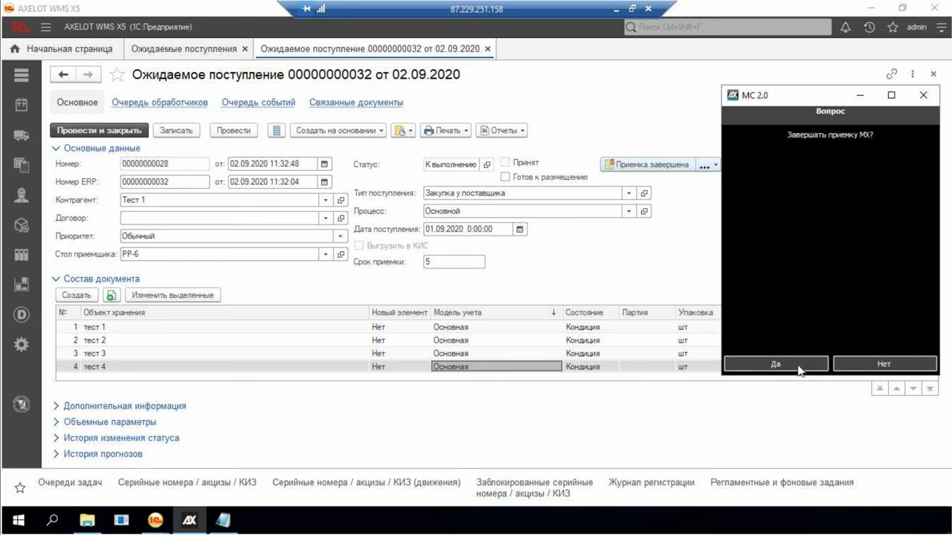
{"action": "left_click", "coordinate": [798, 368]}
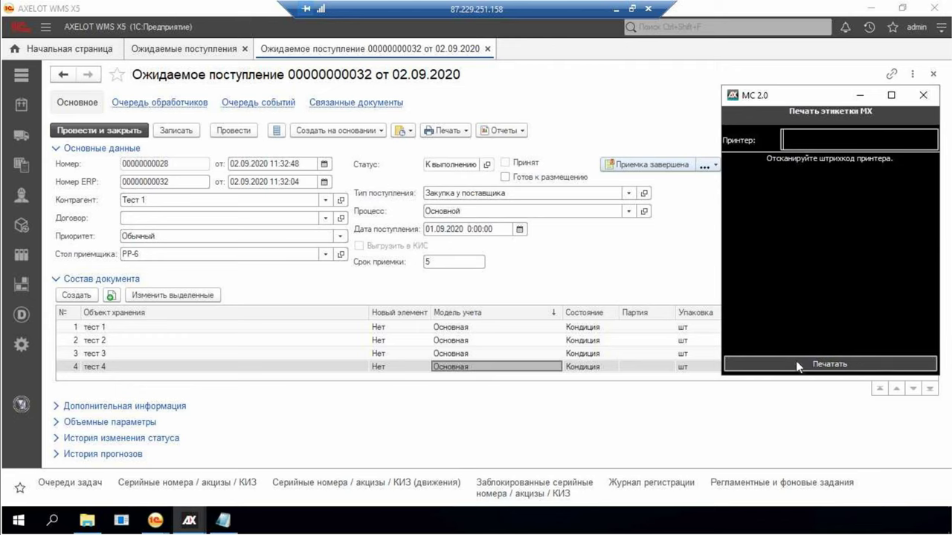
{"action": "type", "text": "12"}
{"action": "key", "text": "Return"}
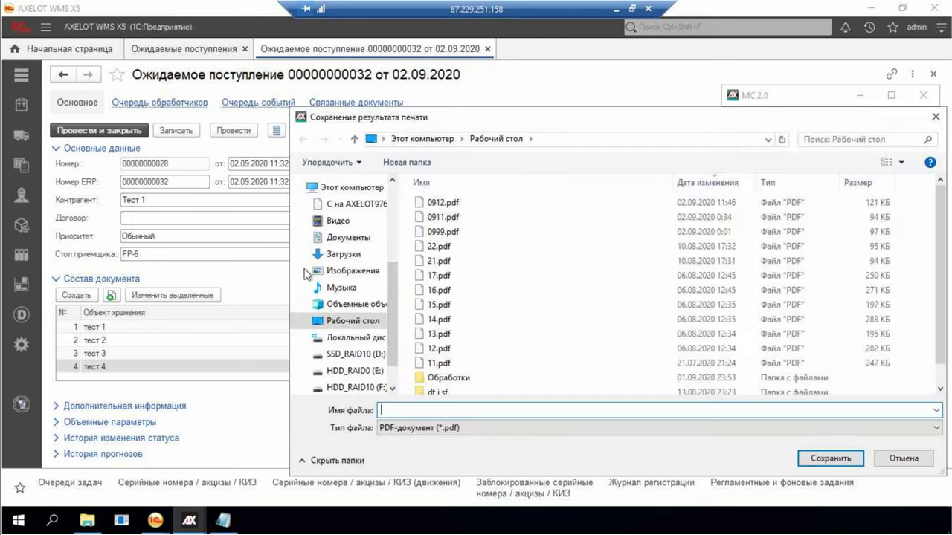
{"action": "key", "text": "Escape"}
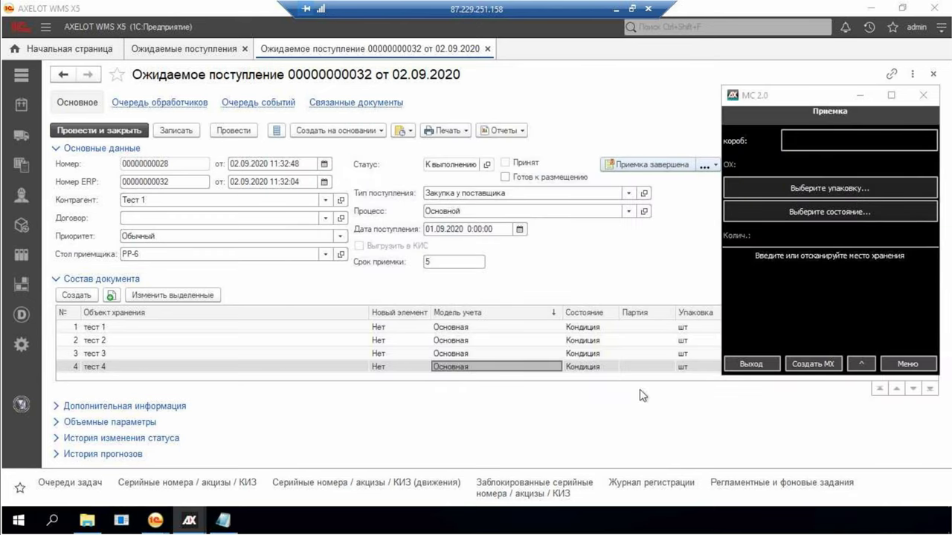
{"action": "left_click", "coordinate": [765, 134]}
{"action": "left_click", "coordinate": [870, 7]}
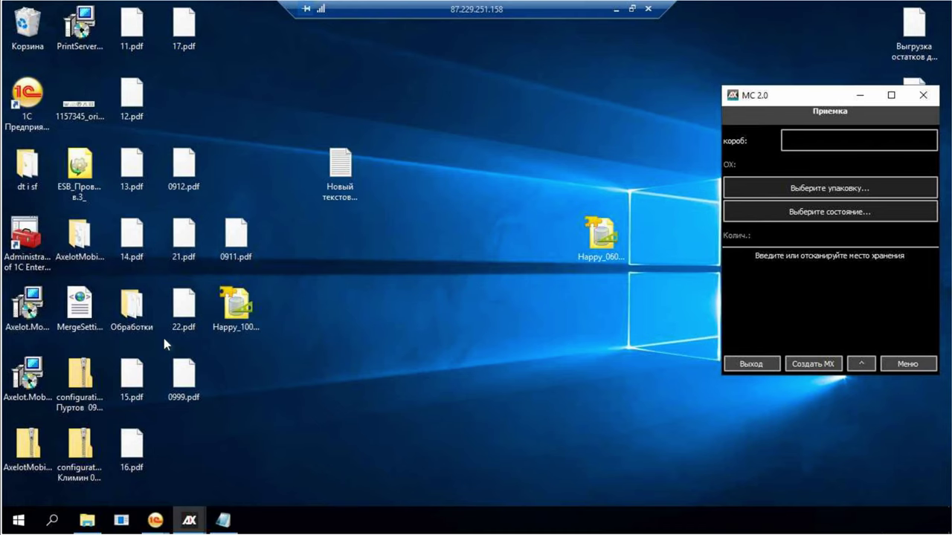
{"action": "left_click", "coordinate": [194, 382]}
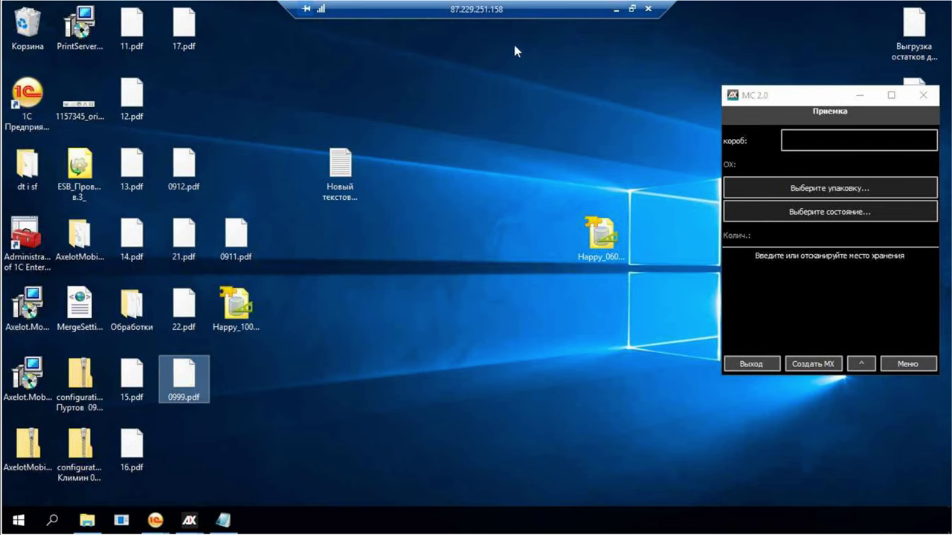
{"action": "left_click", "coordinate": [615, 10]}
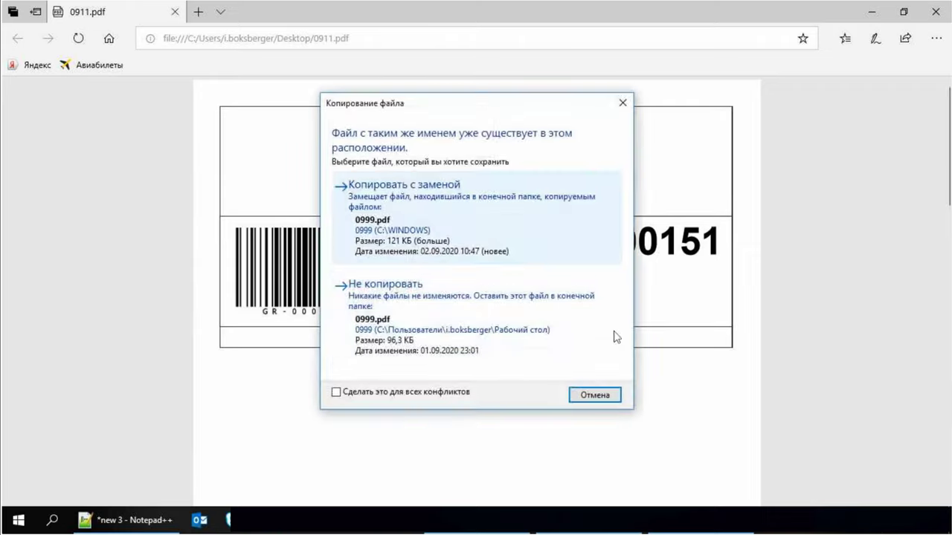
{"action": "left_click", "coordinate": [388, 261]}
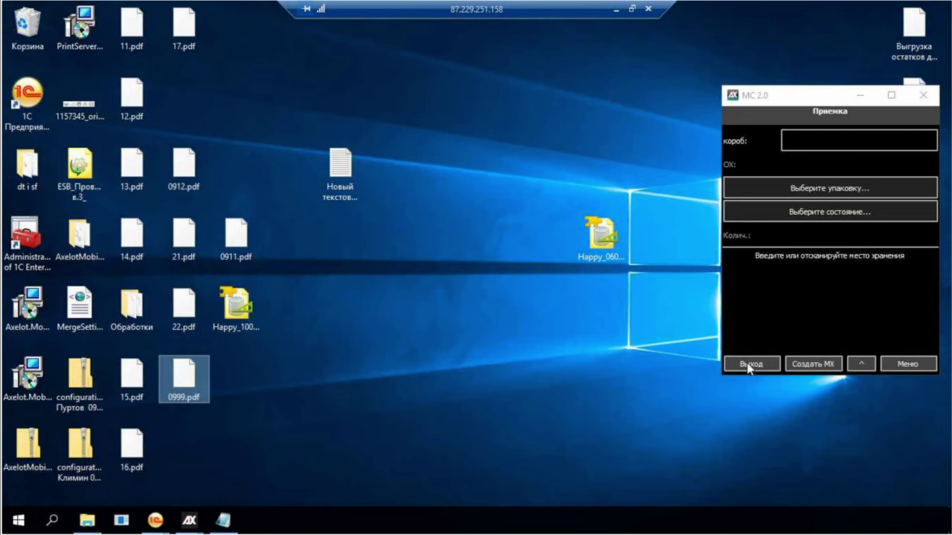
{"action": "left_click", "coordinate": [748, 365]}
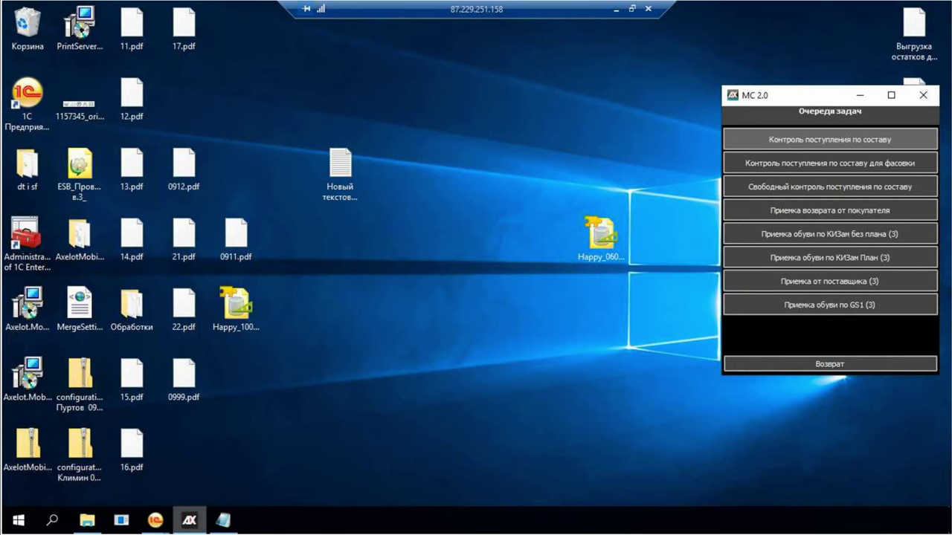
{"action": "mouse_move", "coordinate": [155, 520]}
{"action": "mouse_move", "coordinate": [279, 466]}
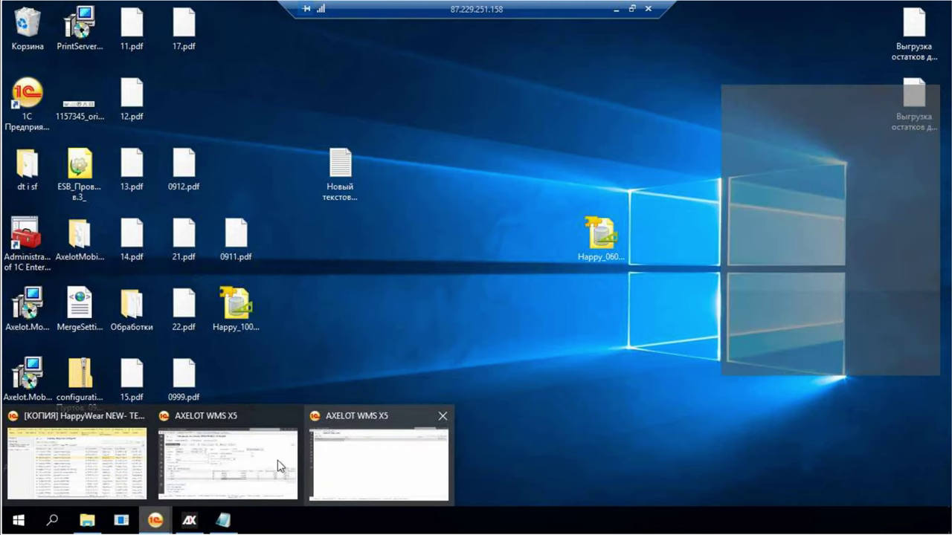
{"action": "left_click", "coordinate": [246, 460]}
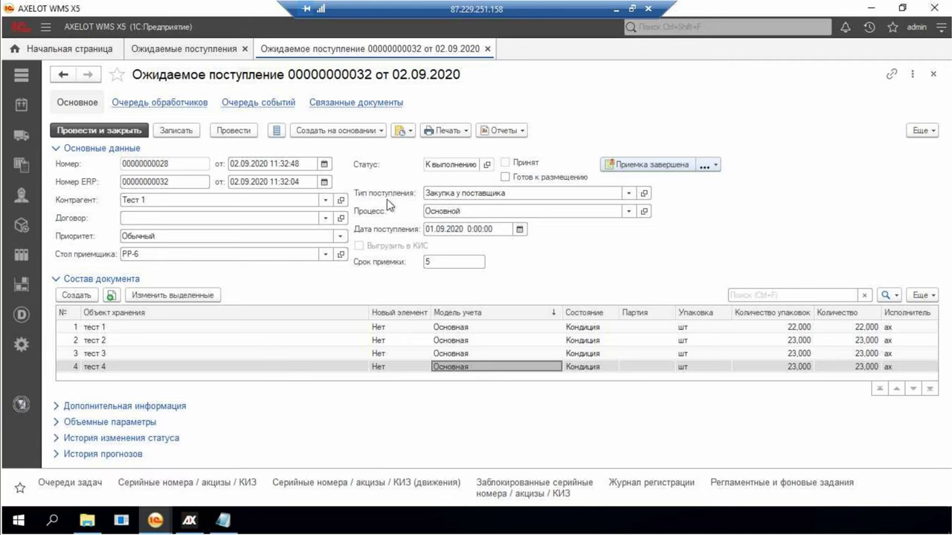
{"action": "key", "text": "Escape"}
{"action": "left_click", "coordinate": [22, 136]}
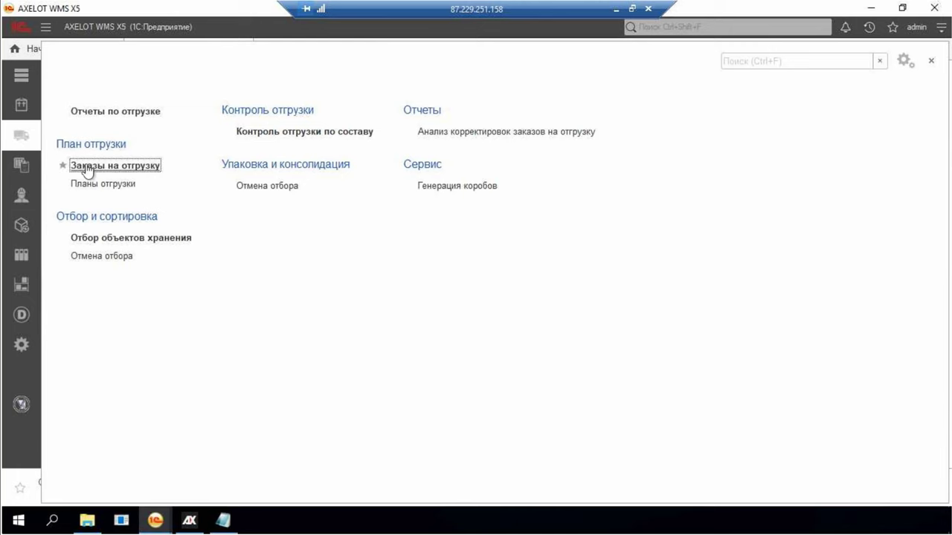
{"action": "left_click", "coordinate": [115, 167]}
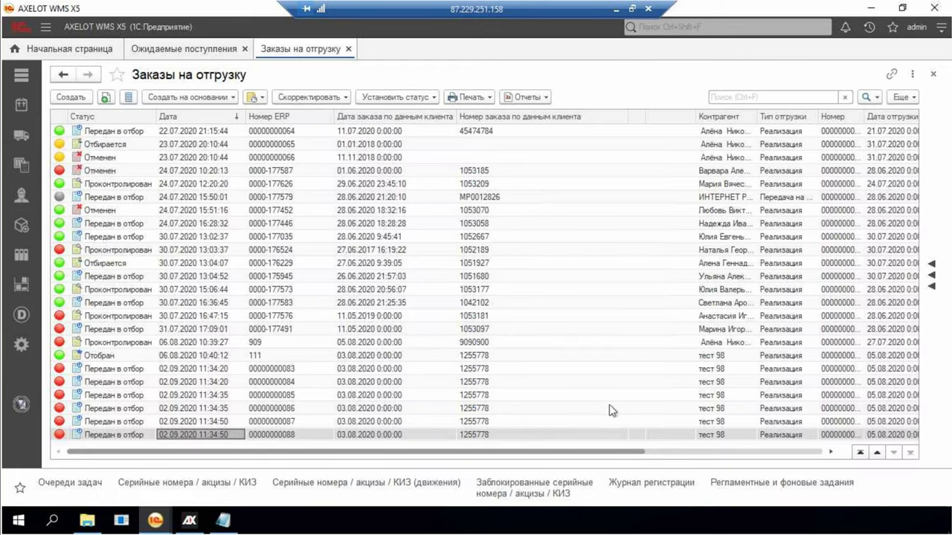
{"action": "right_click", "coordinate": [743, 408]}
{"action": "key", "text": "Escape"}
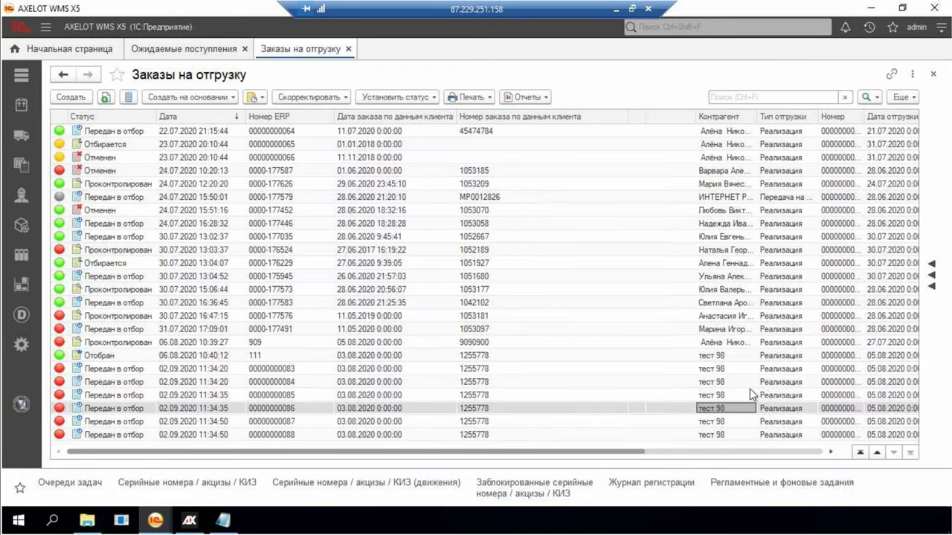
{"action": "left_click", "coordinate": [130, 160]}
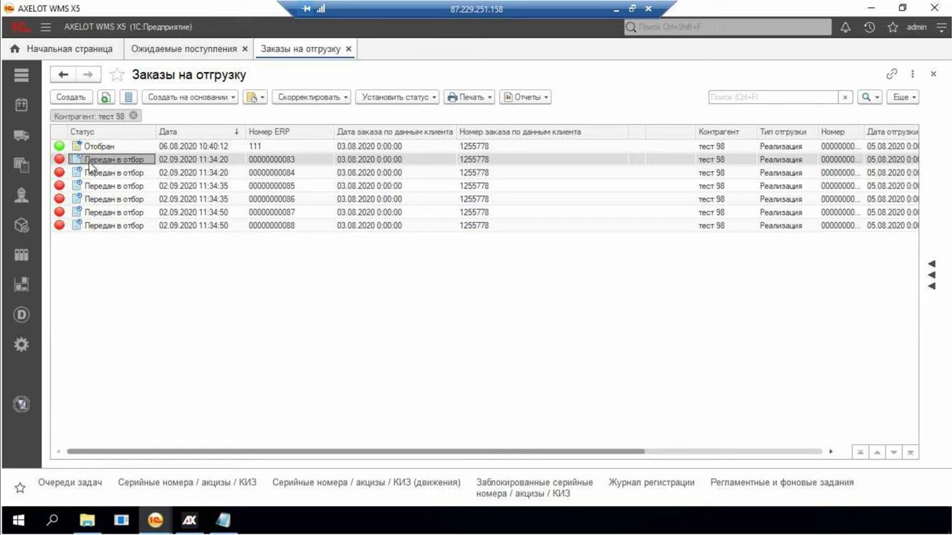
{"action": "left_click", "coordinate": [148, 147]}
{"action": "left_click", "coordinate": [128, 160]}
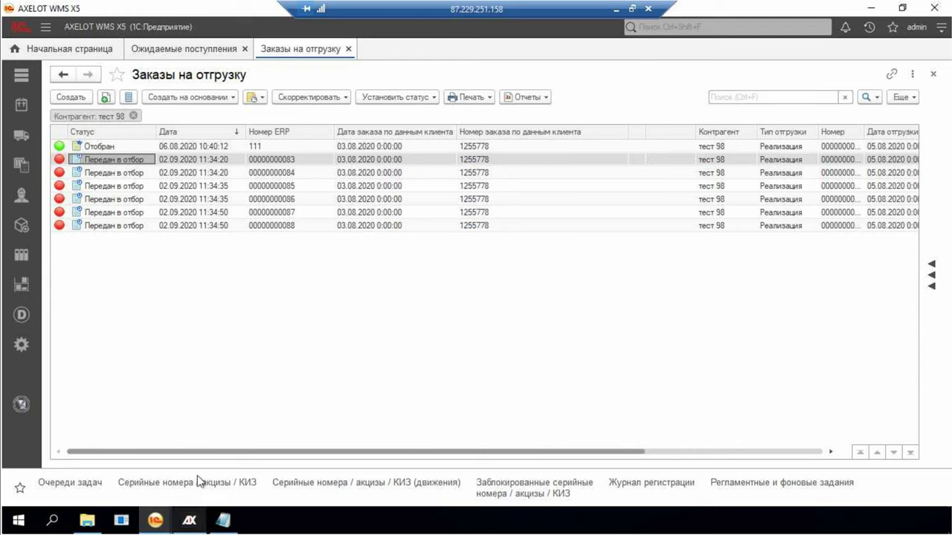
{"action": "left_click", "coordinate": [192, 526]}
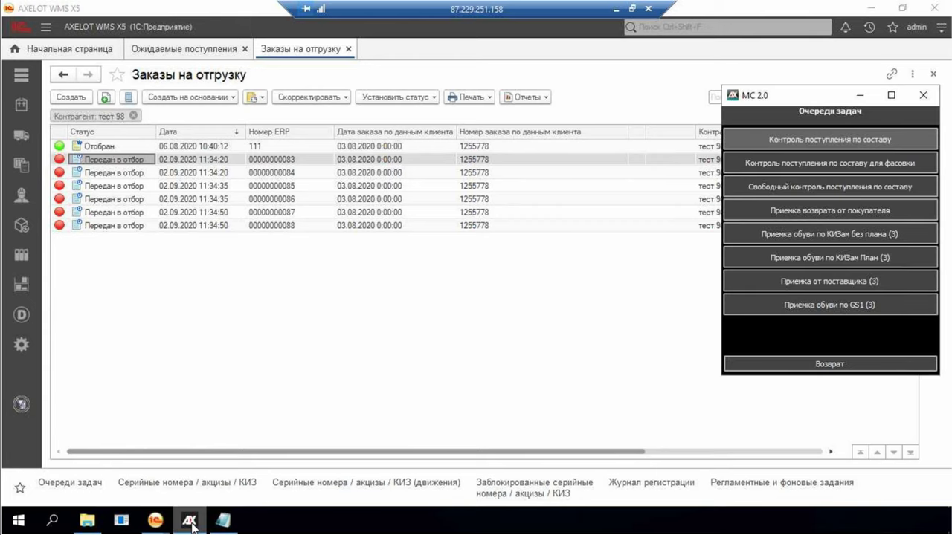
Start Кластерный отбор_20 заказов for 3 orders using printer 12
{"action": "left_click", "coordinate": [841, 365]}
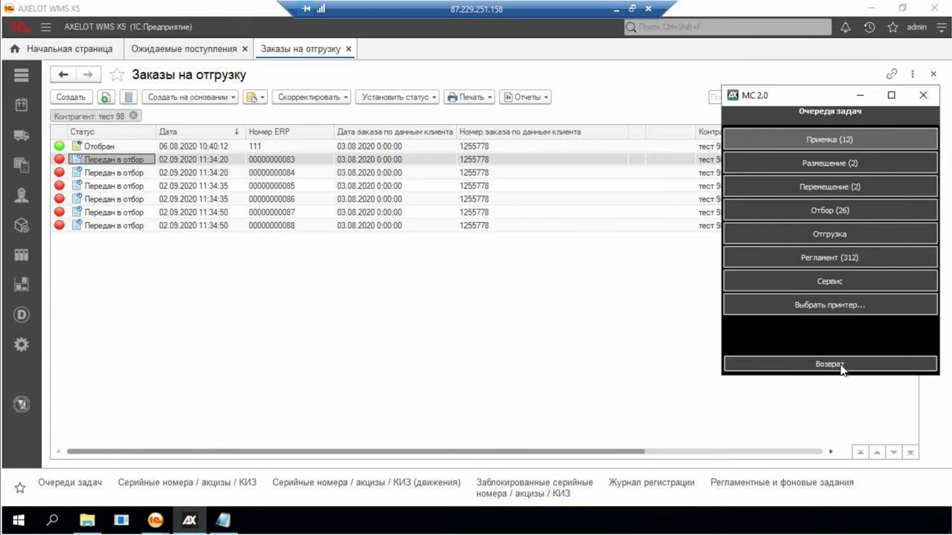
{"action": "left_click", "coordinate": [838, 211]}
{"action": "left_click", "coordinate": [853, 190]}
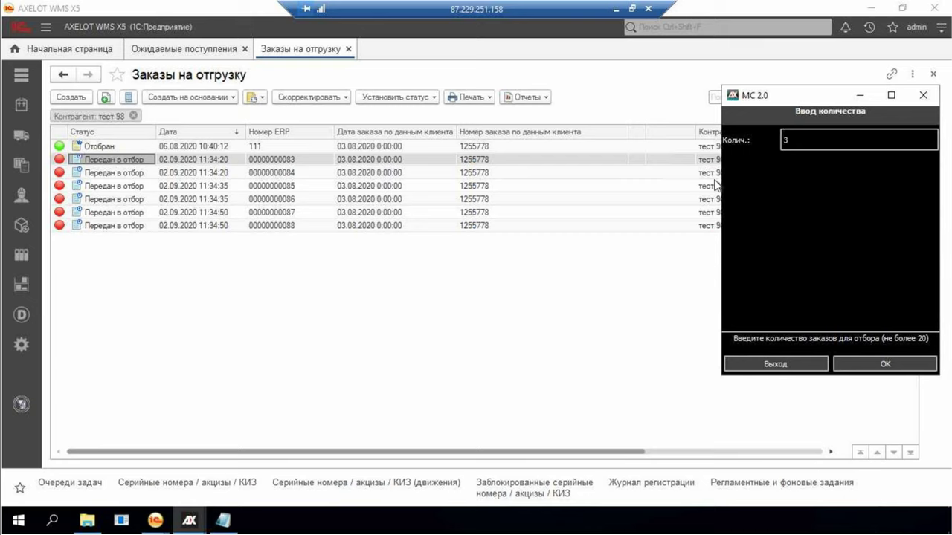
{"action": "key", "text": "Return"}
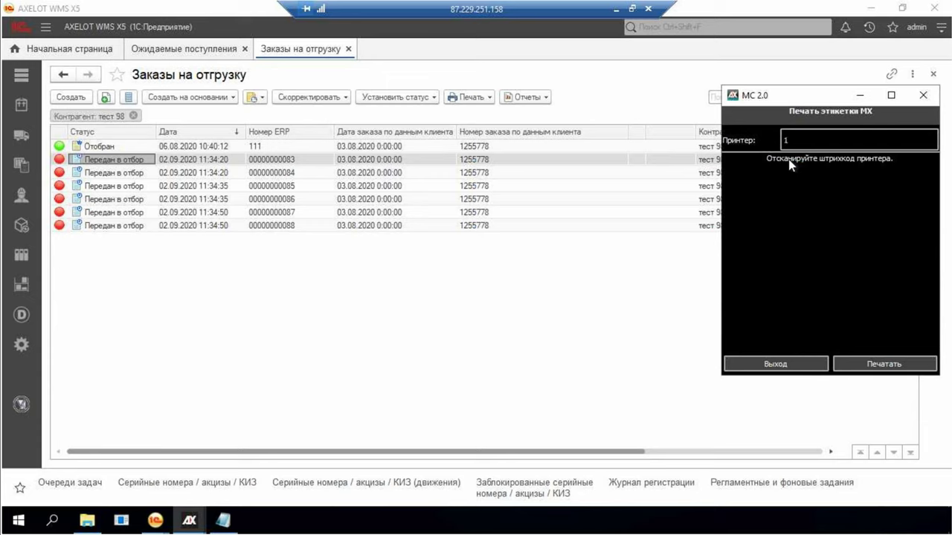
{"action": "type", "text": "12"}
{"action": "key", "text": "Return"}
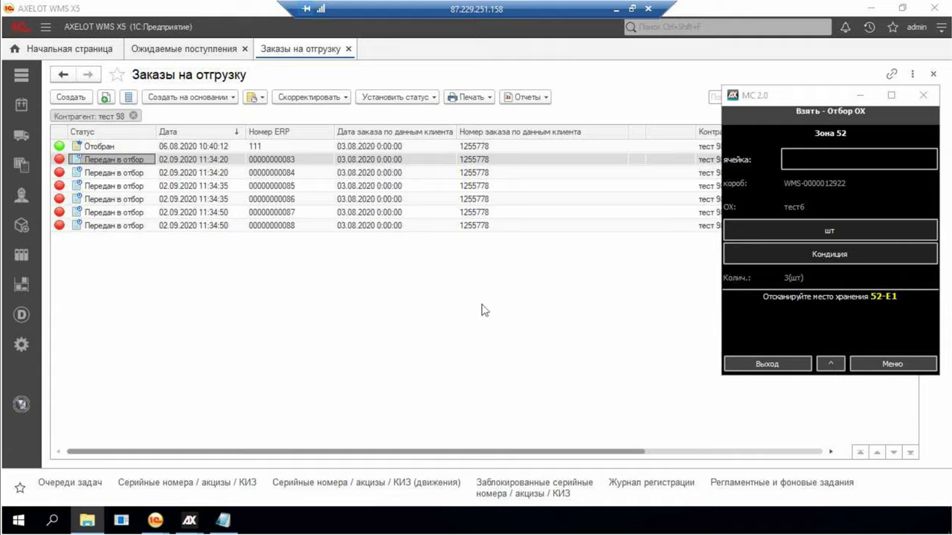
{"action": "left_click", "coordinate": [615, 9]}
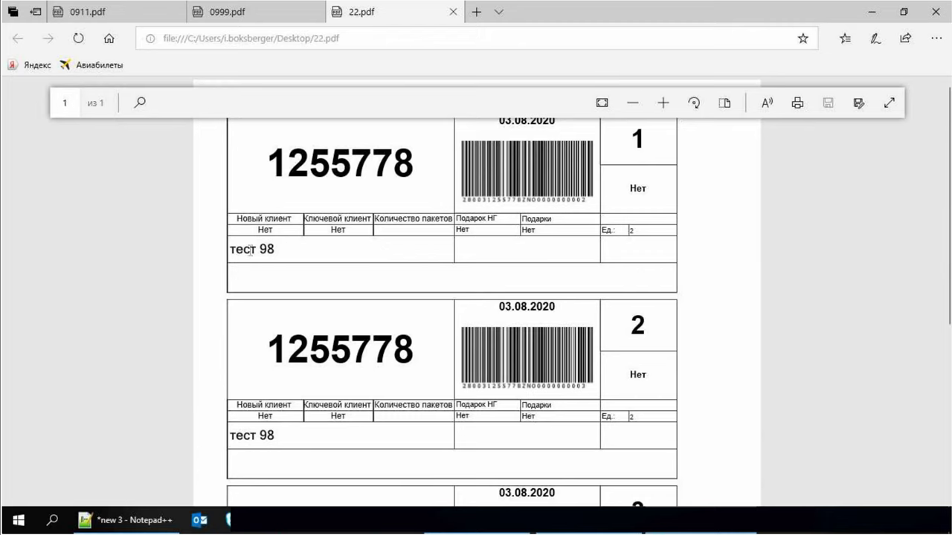
Review the three тест 98 package labels (1–3, dated 03.08.2020) in 22.pdf
{"action": "left_click_drag", "start_coordinate": [236, 250], "coordinate": [283, 247]}
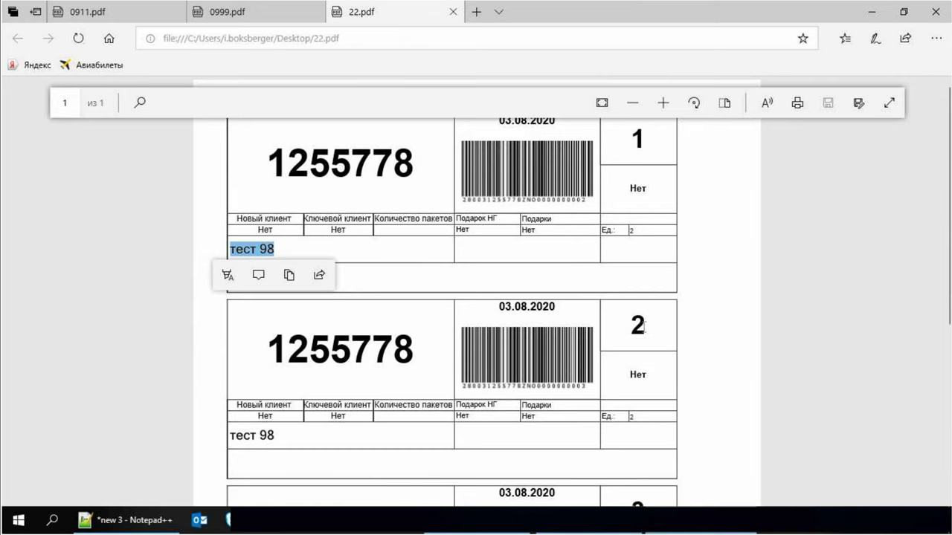
{"action": "scroll", "coordinate": [644, 325], "scroll_direction": "down", "scroll_amount": 1}
{"action": "scroll", "coordinate": [624, 321], "scroll_direction": "down", "scroll_amount": 2}
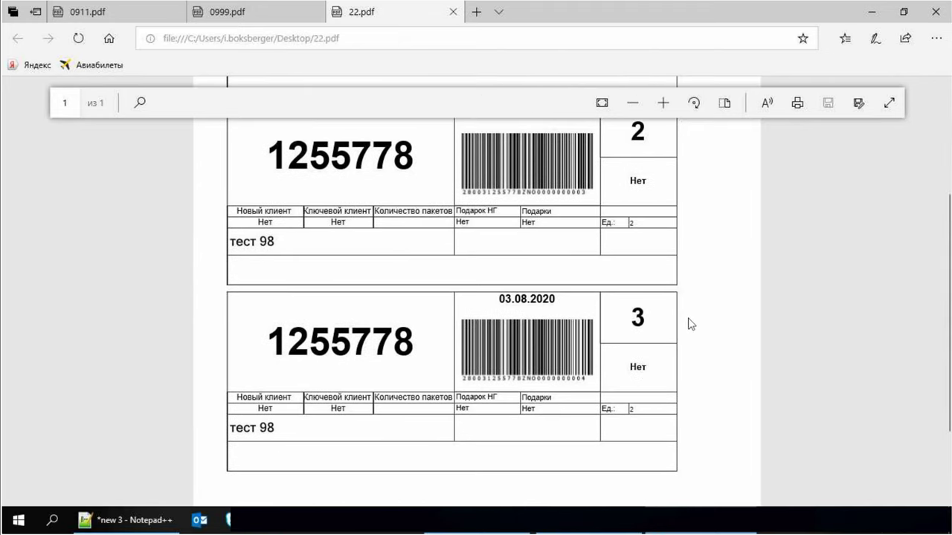
{"action": "scroll", "coordinate": [690, 321], "scroll_direction": "up", "scroll_amount": 3}
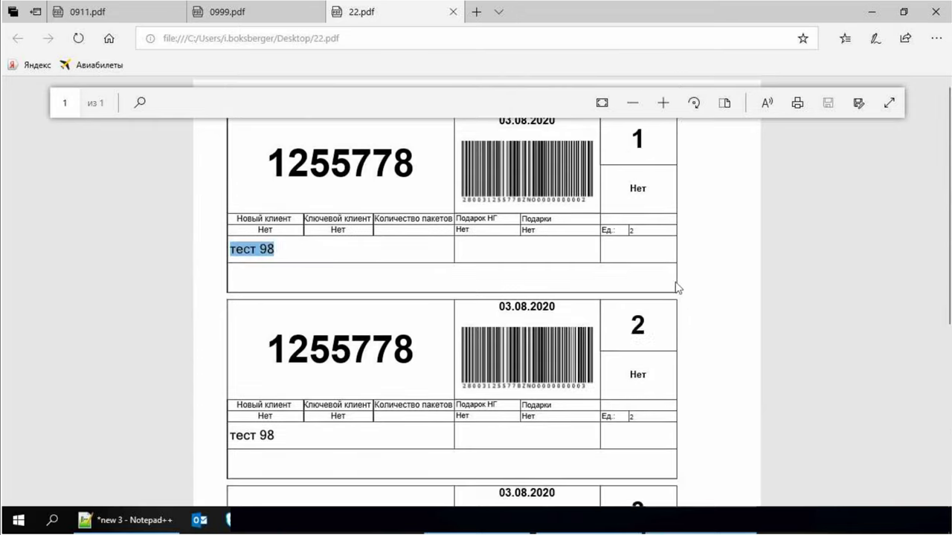
{"action": "left_click", "coordinate": [632, 147]}
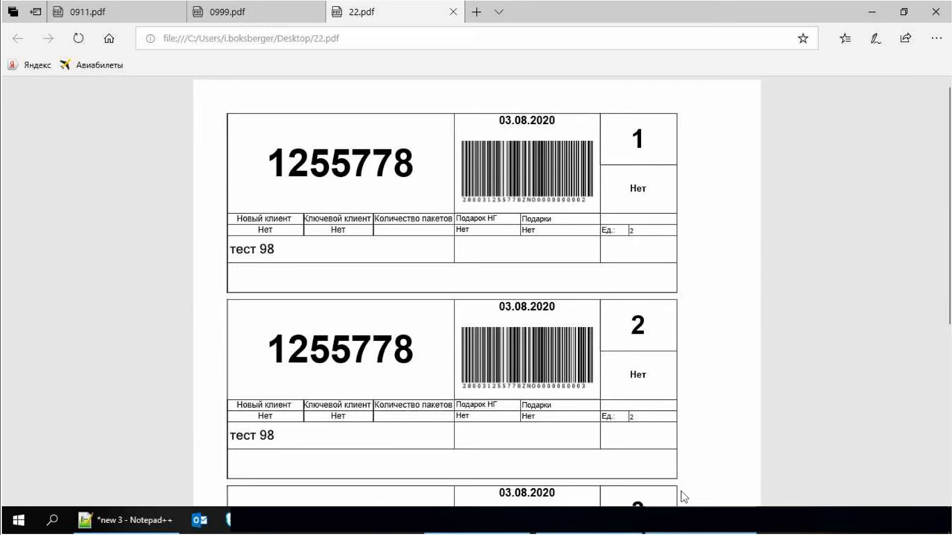
{"action": "scroll", "coordinate": [682, 497], "scroll_direction": "down", "scroll_amount": 4}
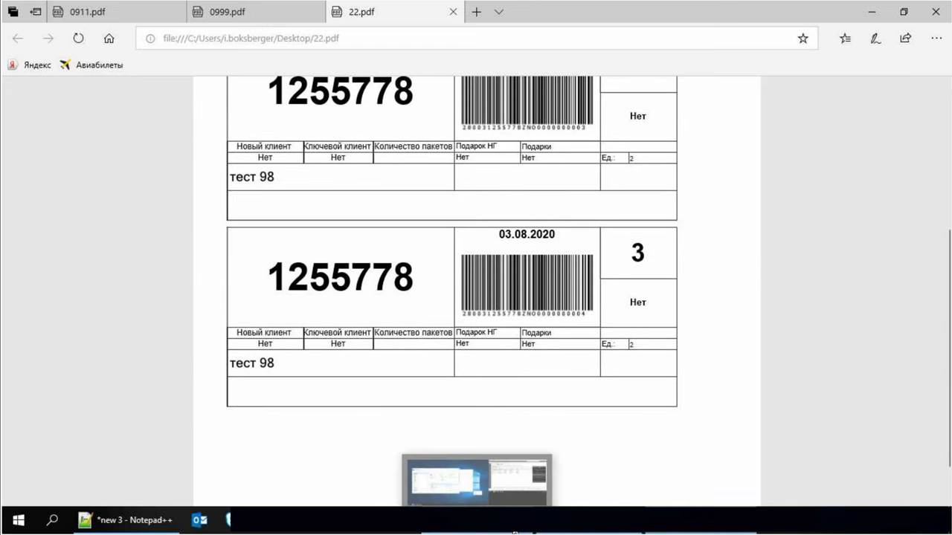
{"action": "left_click", "coordinate": [518, 533]}
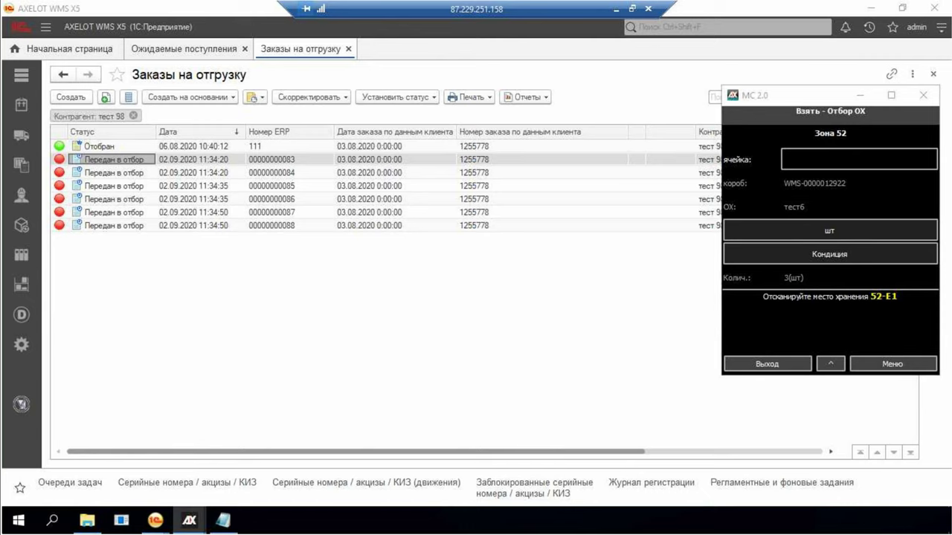
Take 3 pcs of тест6 from cell 52-E1
{"action": "type", "text": "52-E1"}
{"action": "key", "text": "Return"}
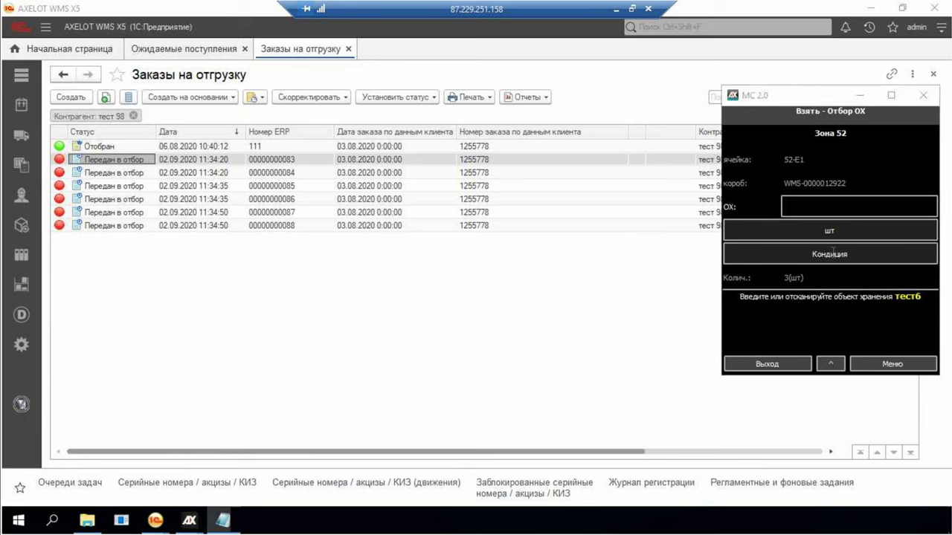
{"action": "type", "text": "тест6"}
{"action": "key", "text": "Return"}
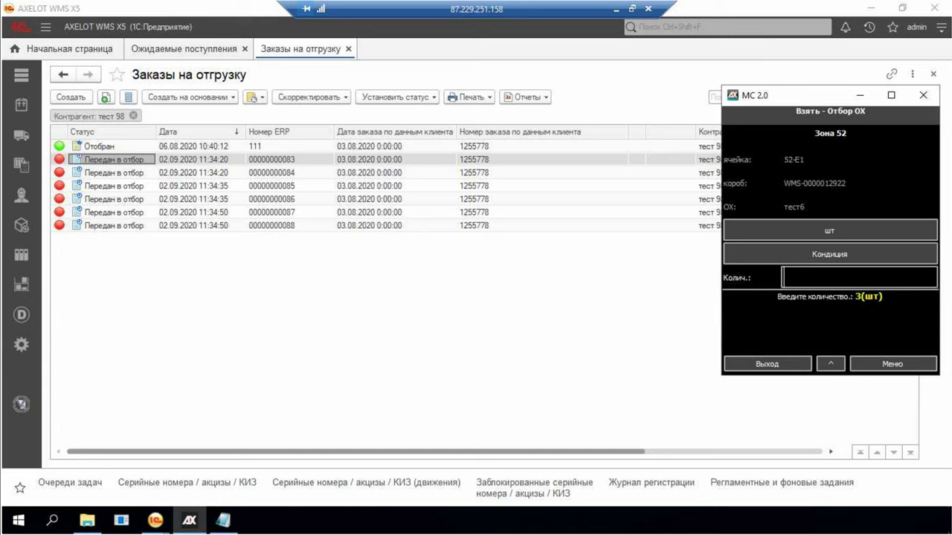
{"action": "type", "text": "3"}
{"action": "key", "text": "Return"}
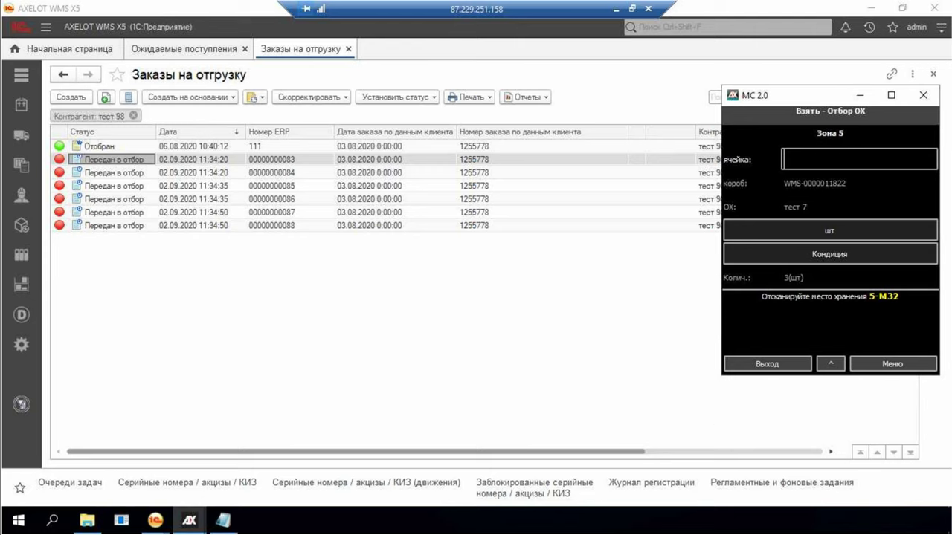
Take тест 7 from cell 5-M32
{"action": "key", "text": "alt+Tab"}
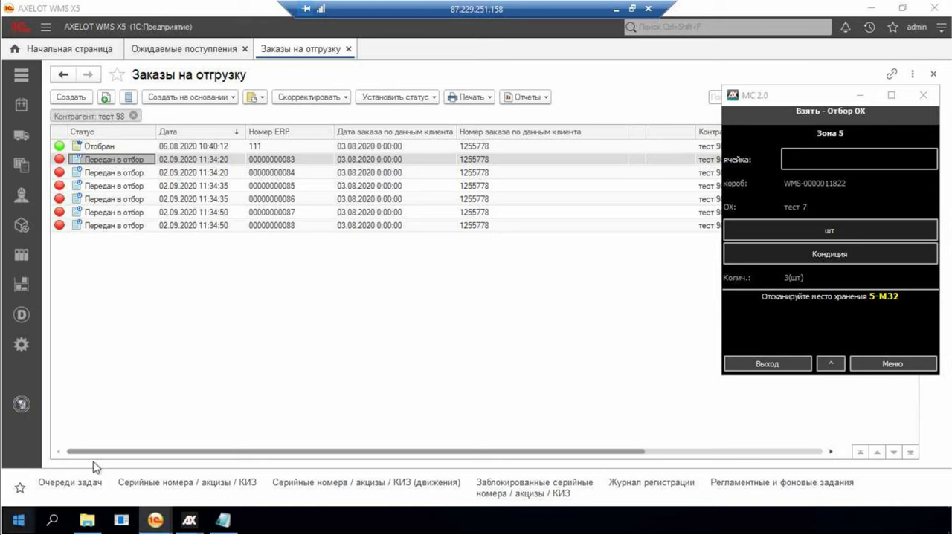
{"action": "key", "text": "alt+Tab"}
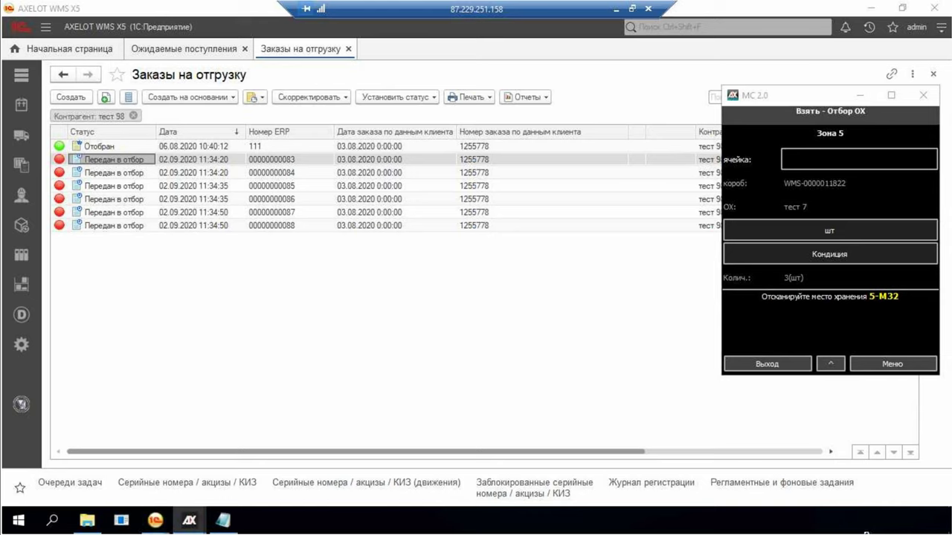
{"action": "type", "text": "5-M32"}
{"action": "key", "text": "Return"}
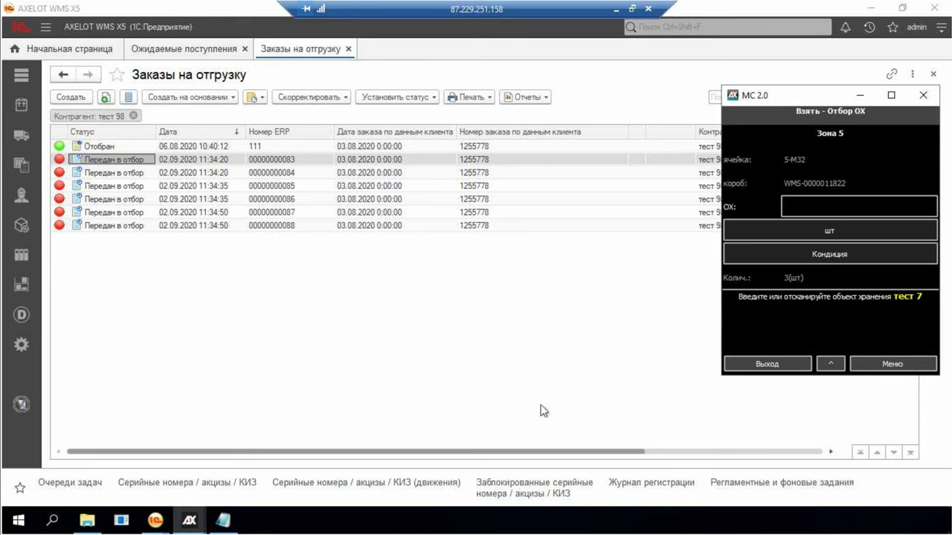
{"action": "key", "text": "Return"}
{"action": "left_click", "coordinate": [738, 152]}
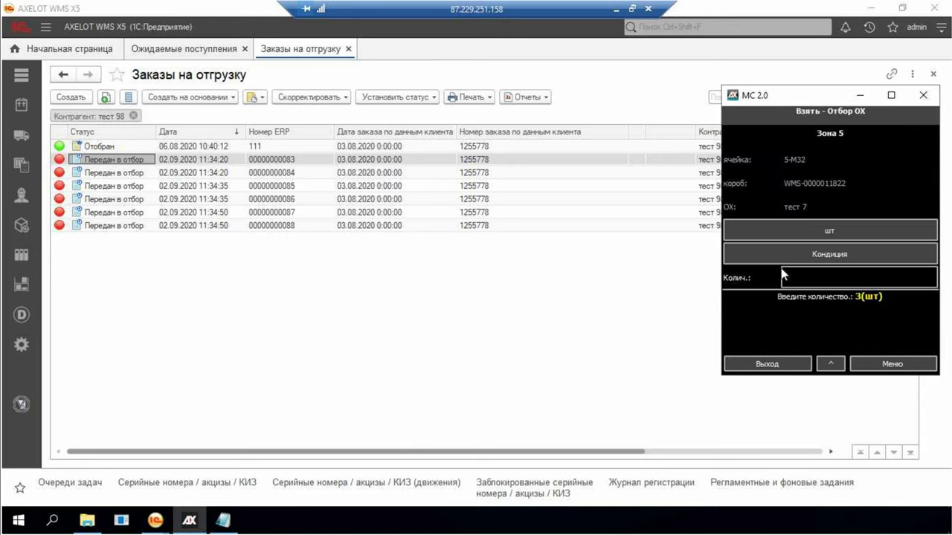
Confirm picked quantity 1 and set putting cell 4ZSZ10 for storage object тест6
{"action": "type", "text": "1"}
{"action": "key", "text": "Return"}
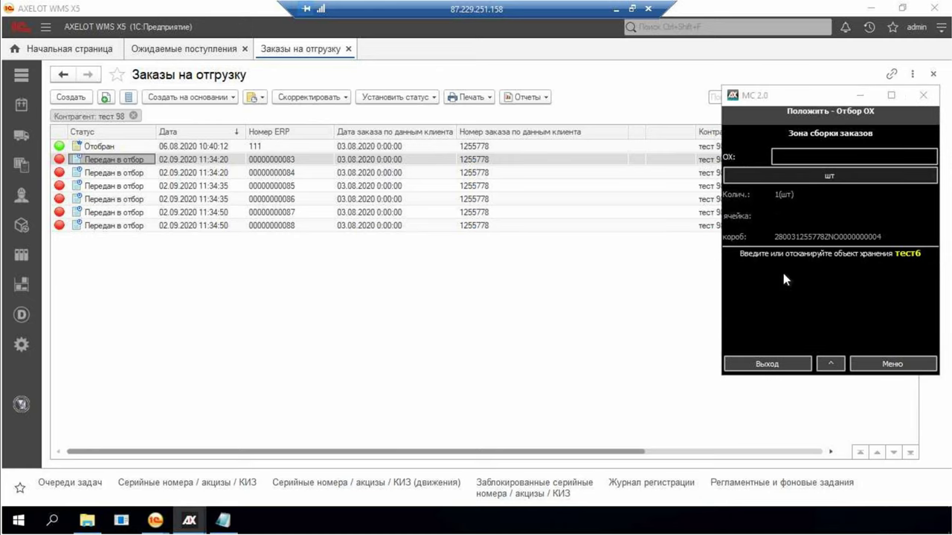
{"action": "left_click", "coordinate": [780, 156]}
{"action": "left_click", "coordinate": [834, 255]}
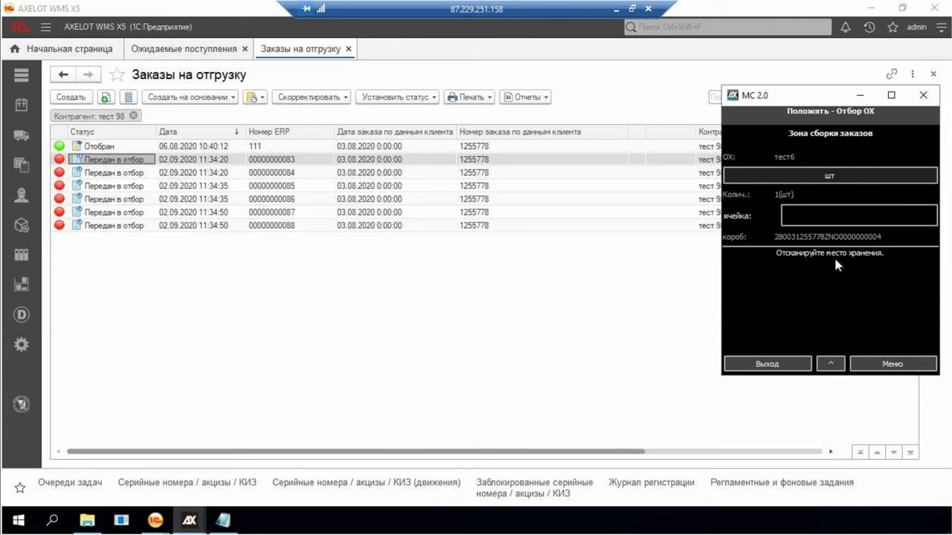
{"action": "type", "text": "4zsz"}
{"action": "key", "text": "Return"}
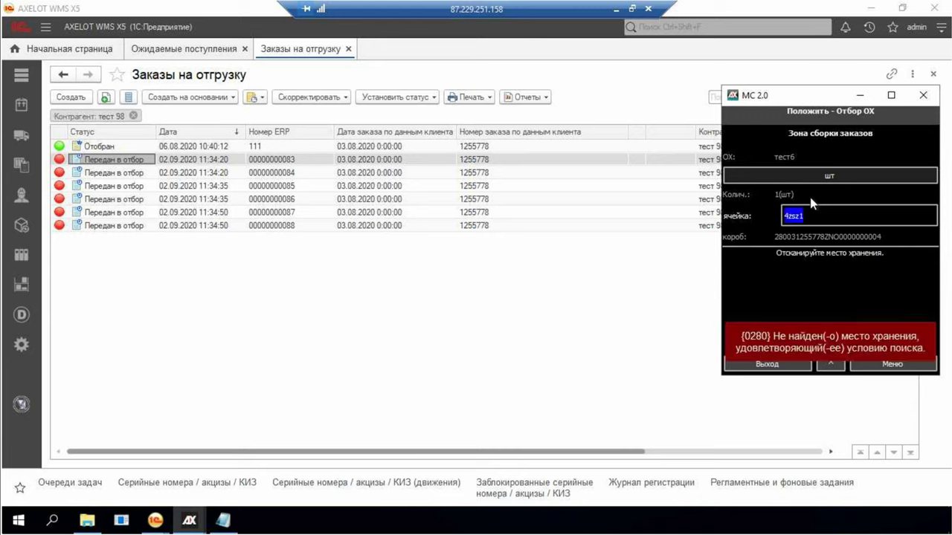
{"action": "type", "text": "10"}
{"action": "key", "text": "Return"}
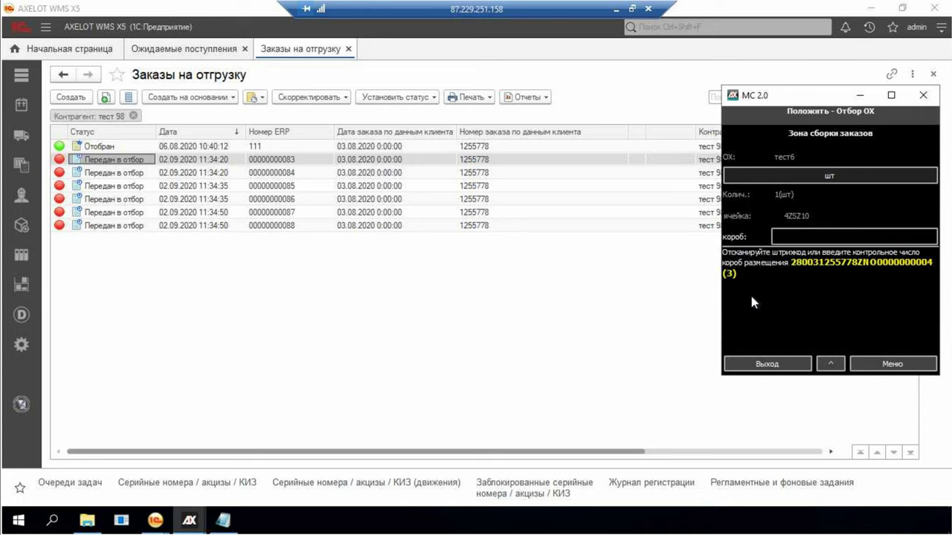
{"action": "type", "text": "280031255778ZNO0000000004"}
{"action": "key", "text": "Return"}
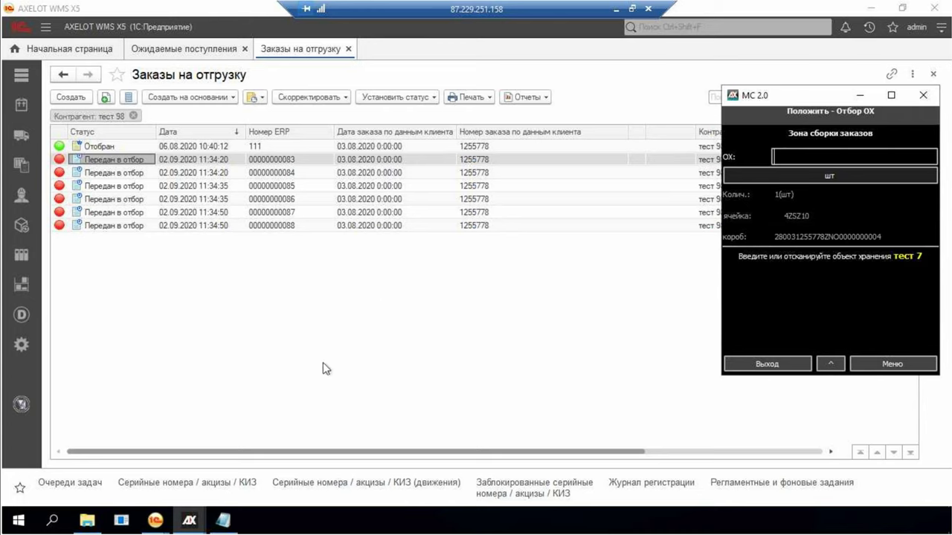
{"action": "type", "text": "тест6"}
{"action": "key", "text": "Return"}
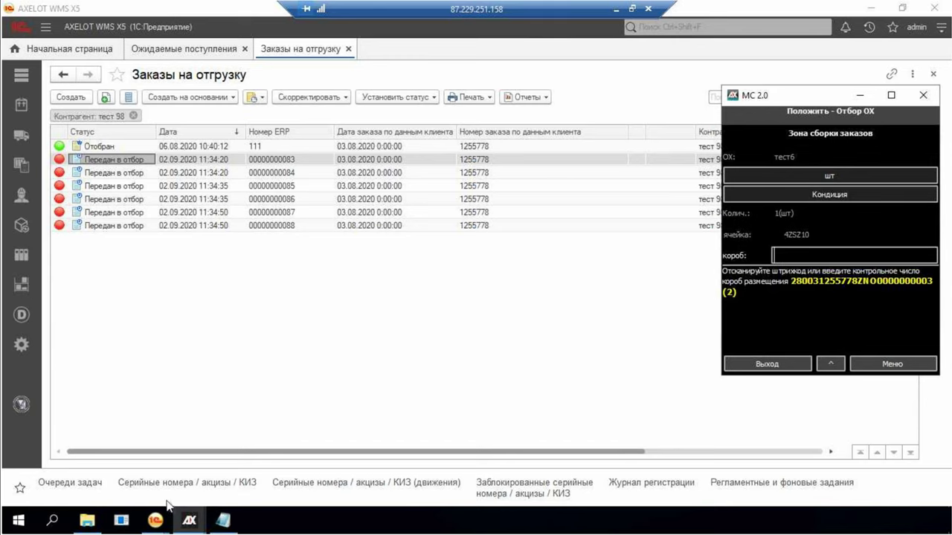
{"action": "type", "text": "280031255778ZNO0000000004"}
{"action": "key", "text": "Return"}
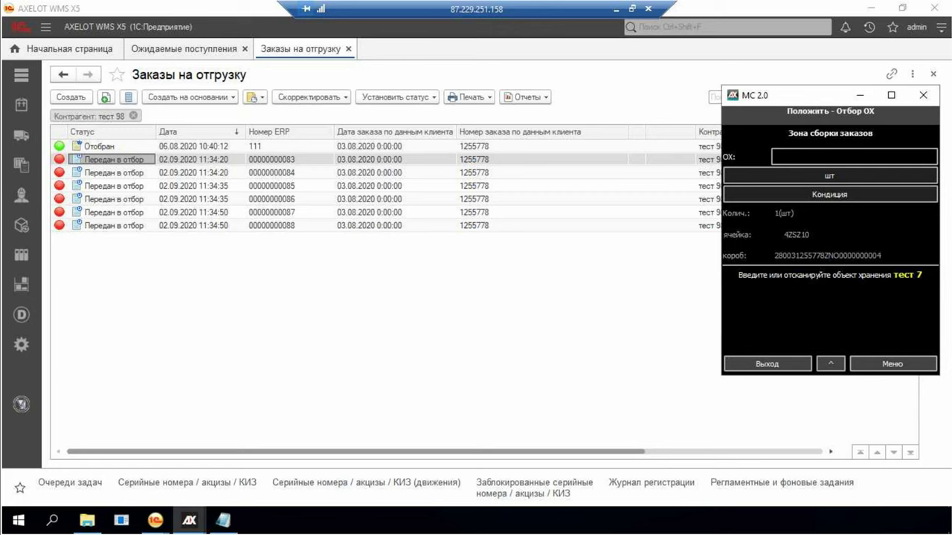
{"action": "type", "text": "тест6"}
{"action": "key", "text": "Return"}
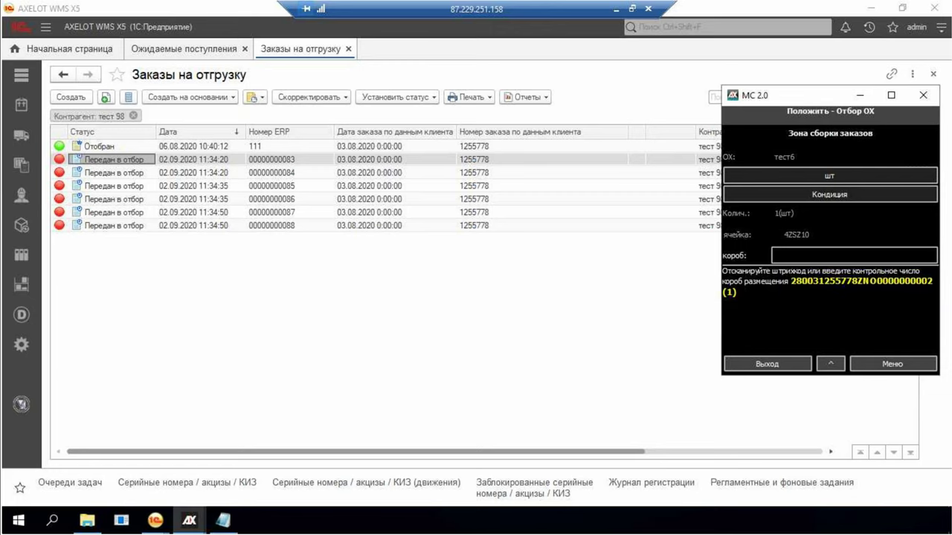
{"action": "type", "text": "280031255778ZNO0000000002"}
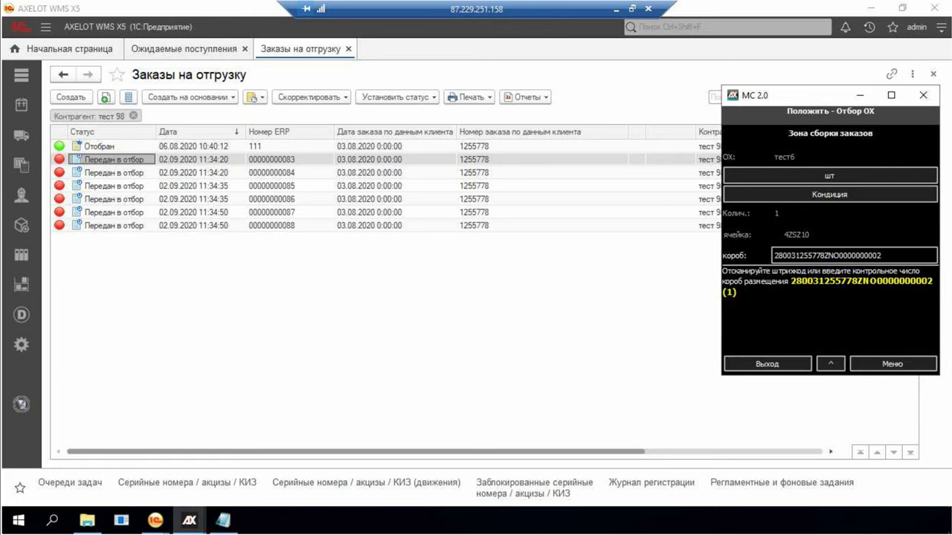
{"action": "key", "text": "Return"}
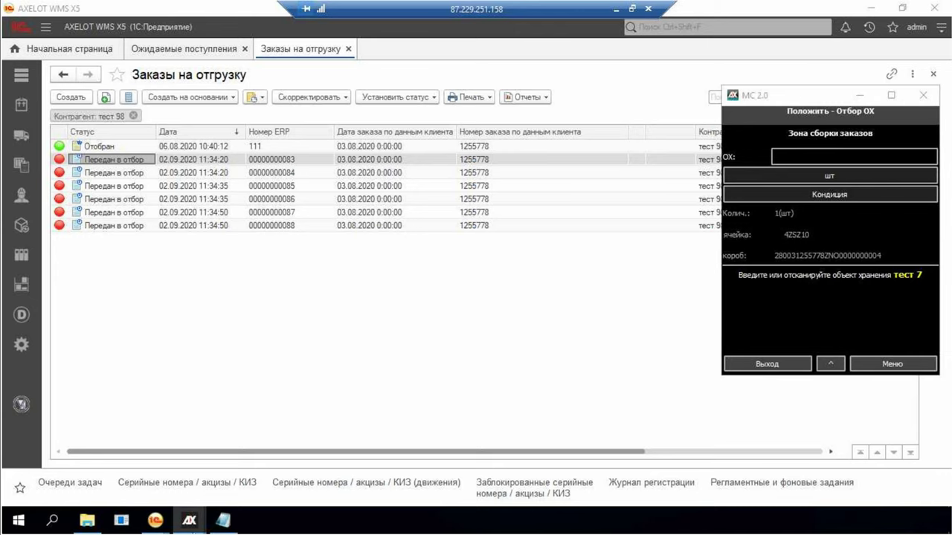
{"action": "type", "text": "тест 7"}
{"action": "key", "text": "Return"}
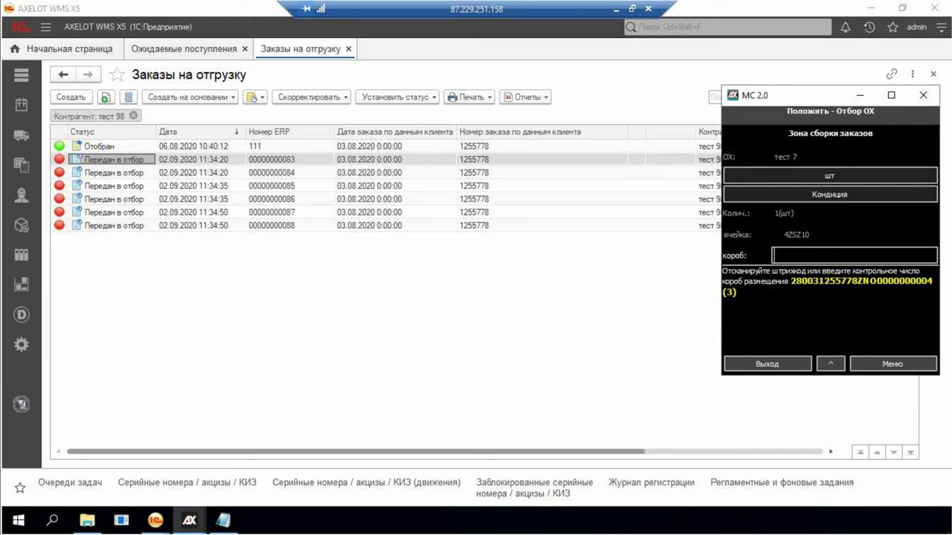
{"action": "type", "text": "280031255778ZNO0000000003"}
{"action": "key", "text": "Return"}
{"action": "type", "text": "тест 7"}
{"action": "key", "text": "Return"}
{"action": "type", "text": "280031255778ZNO0000000002"}
{"action": "key", "text": "Return"}
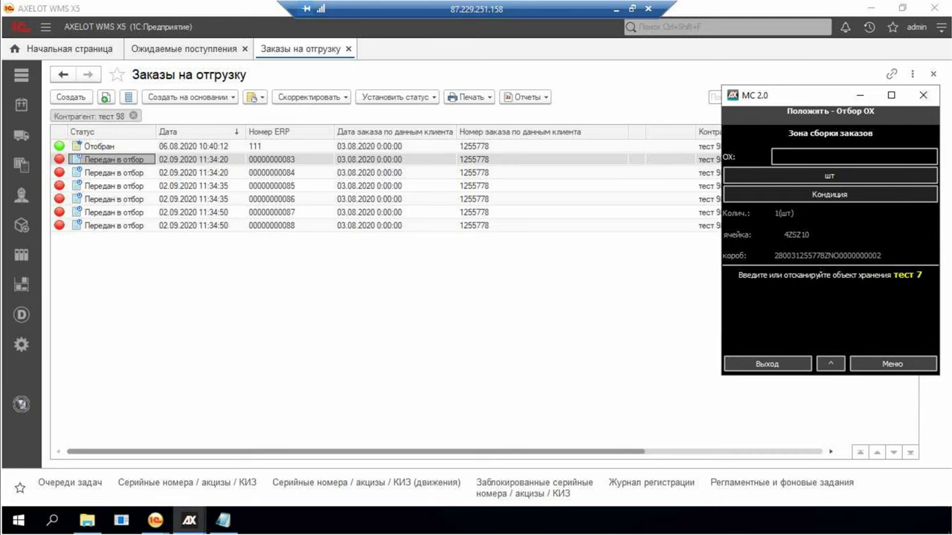
{"action": "type", "text": "тест 7"}
{"action": "key", "text": "Return"}
{"action": "type", "text": "280031255778ZNO0000000001"}
{"action": "key", "text": "Return"}
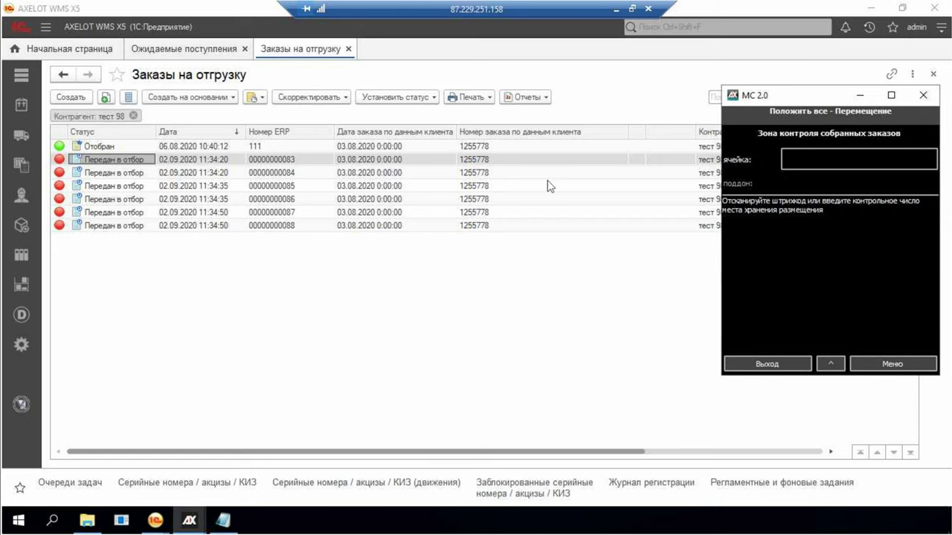
Move the boxes to control-zone cell 4ZKO, exit MC 2.0, and verify the orders show Отобран
{"action": "type", "text": "4zko"}
{"action": "key", "text": "Return"}
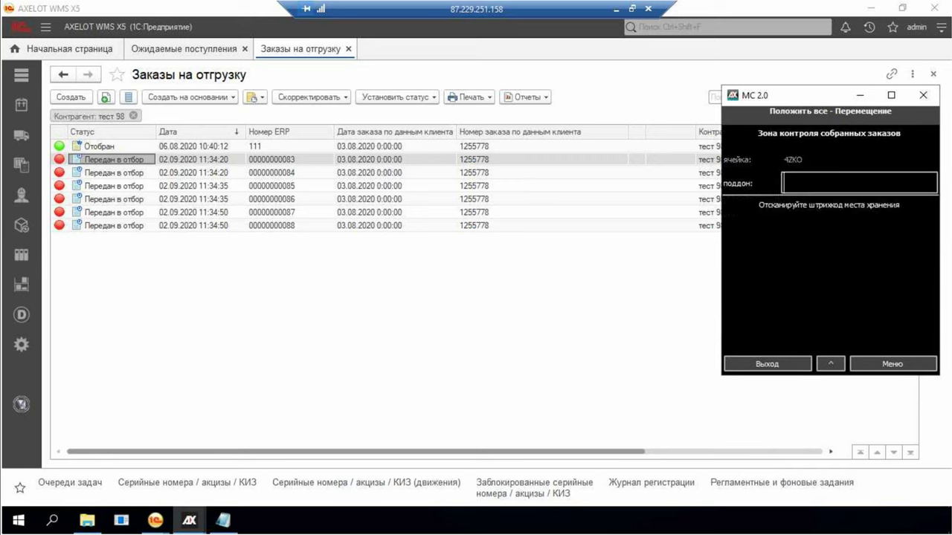
{"action": "left_click", "coordinate": [949, 305]}
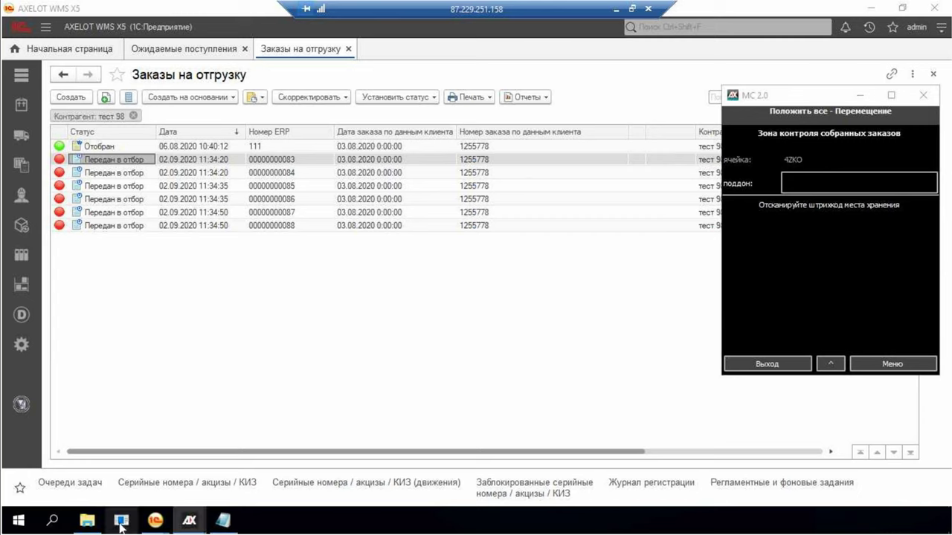
{"action": "key", "text": "Return"}
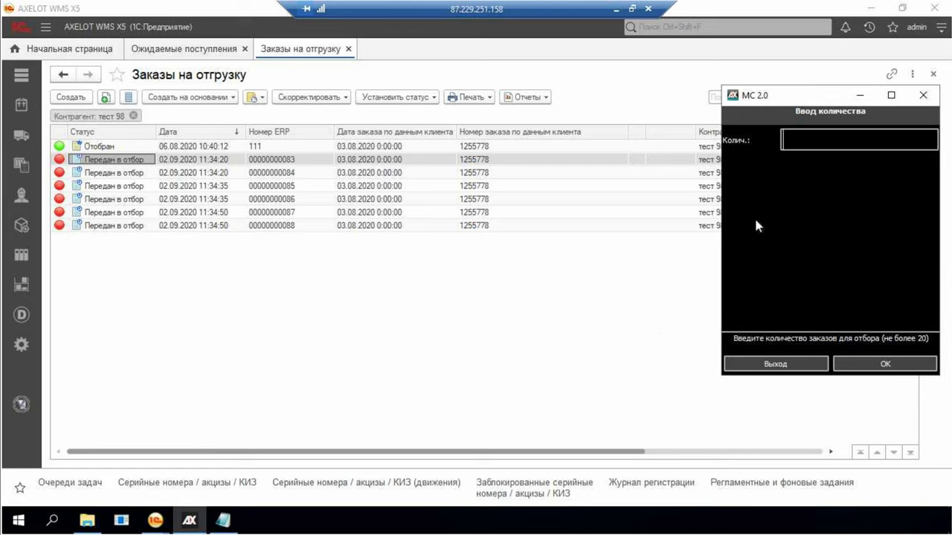
{"action": "left_click", "coordinate": [769, 364]}
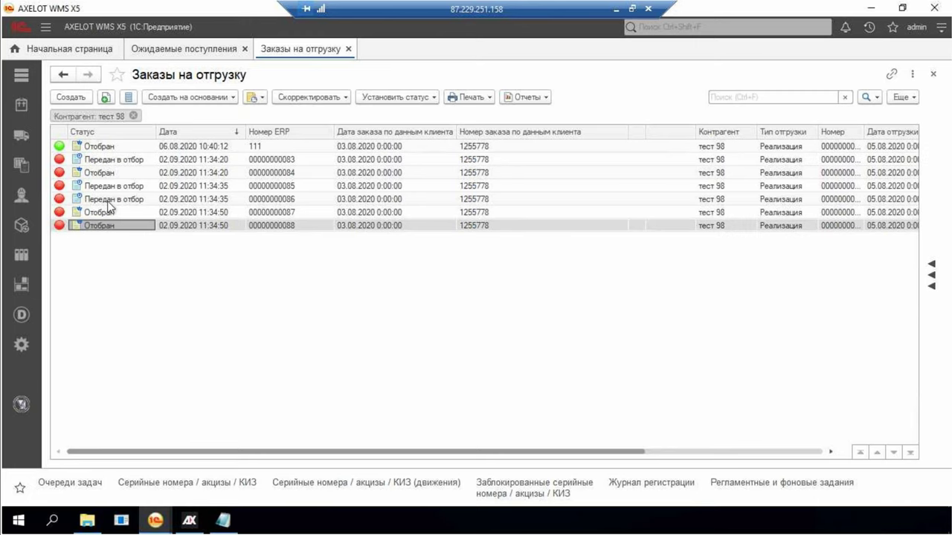
{"action": "left_click", "coordinate": [110, 202]}
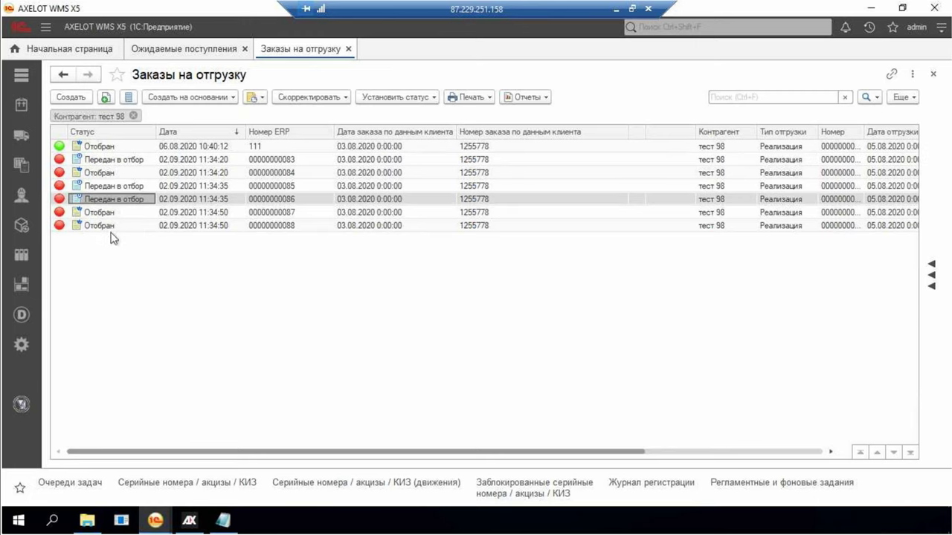